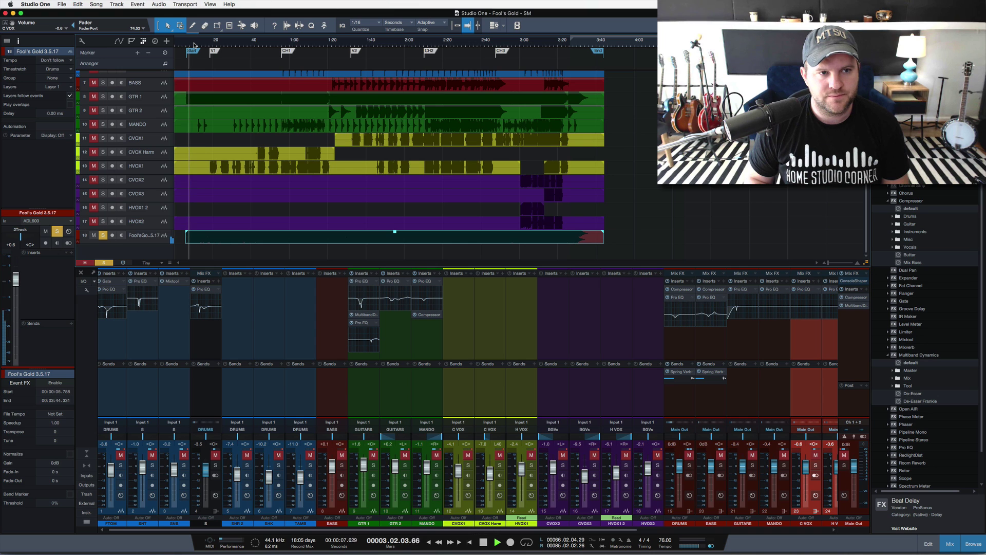
Unsolo the Fool's Gold 3.5.17 reference track and play back the mix without it.
{"action": "key", "text": "space"}
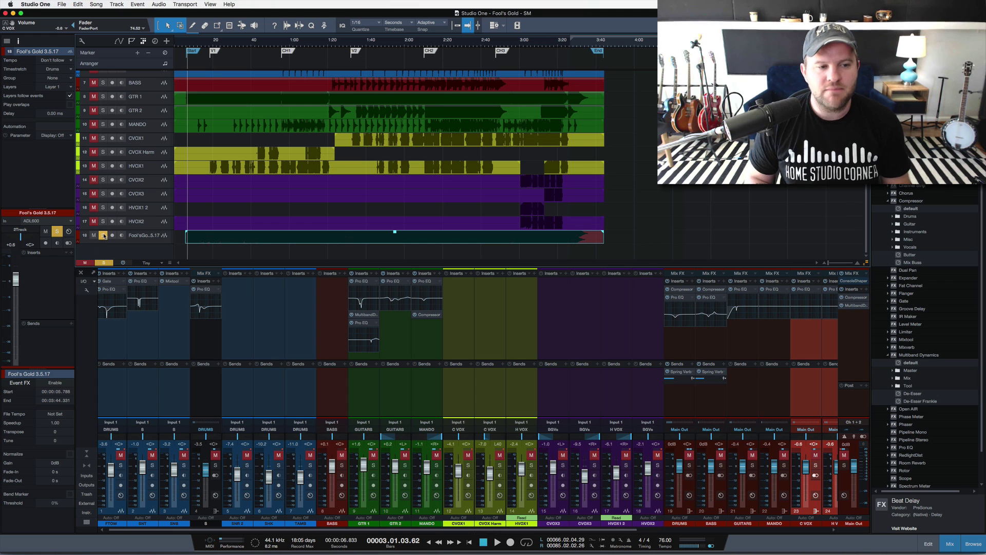
{"action": "left_click", "coordinate": [162, 239]}
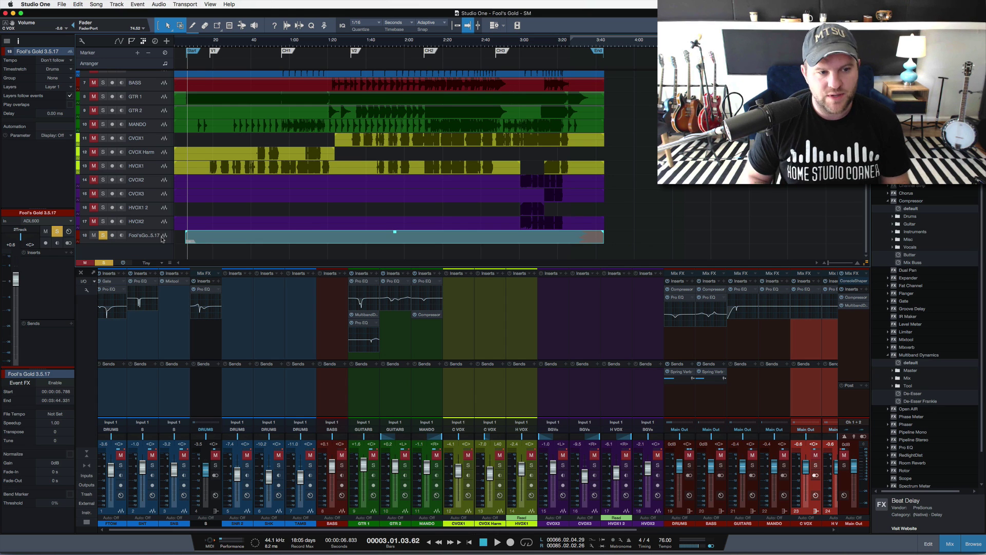
{"action": "left_click", "coordinate": [103, 235]}
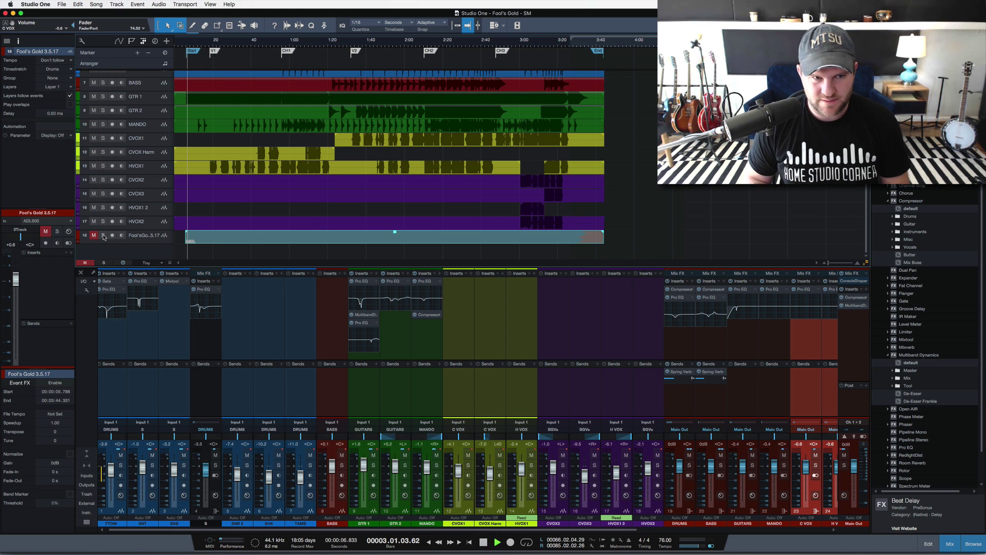
{"action": "key", "text": "space"}
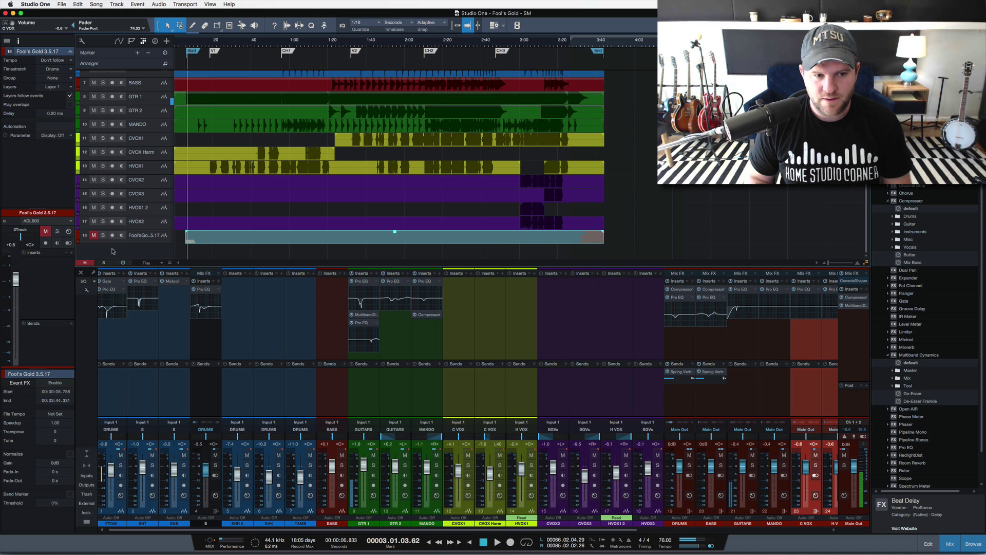
Disable the HMF boost band in the third insert, Pro EQ, on GTR 1 while listening, and stop playback.
{"action": "left_click", "coordinate": [365, 323]}
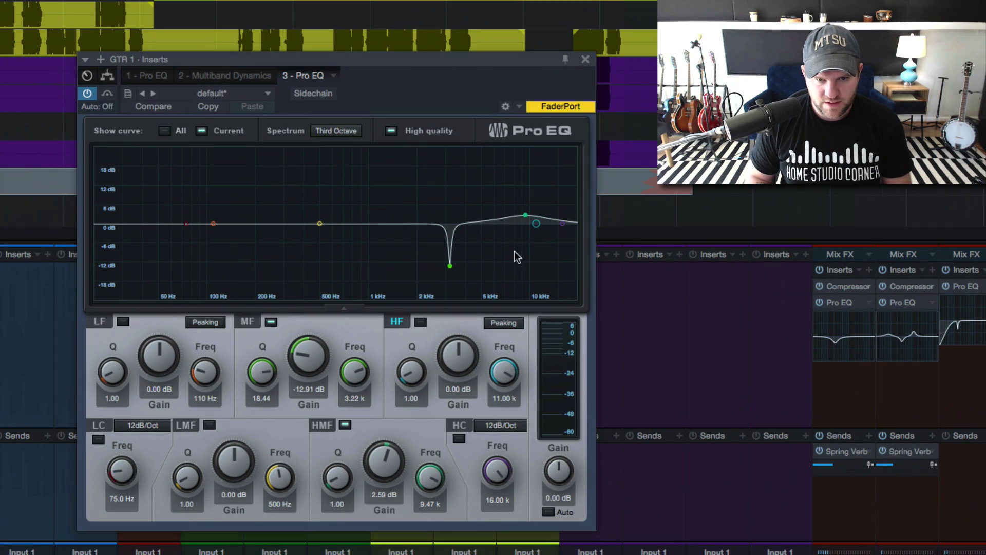
{"action": "left_click_drag", "start_coordinate": [519, 257], "coordinate": [518, 254]}
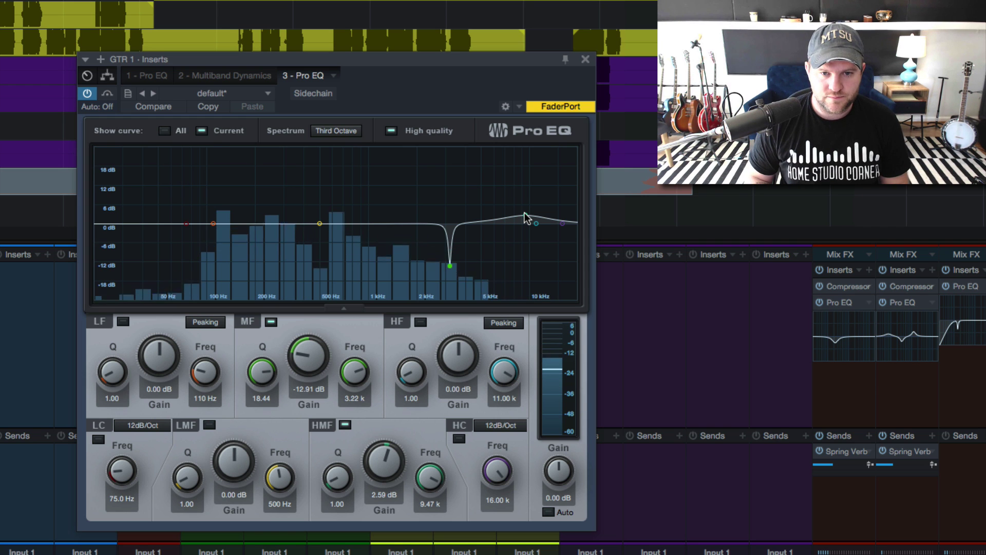
{"action": "double_click", "coordinate": [525, 215]}
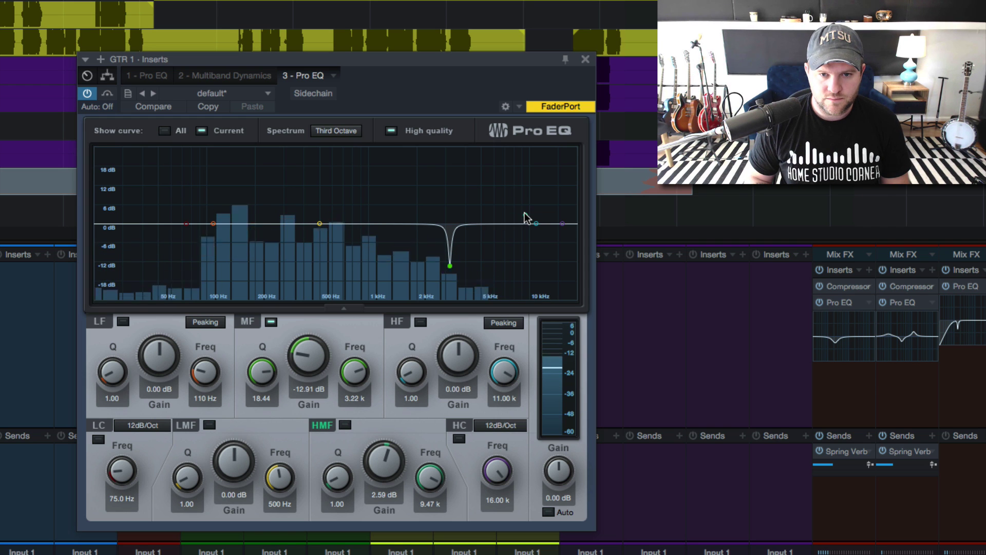
{"action": "left_click", "coordinate": [585, 59]}
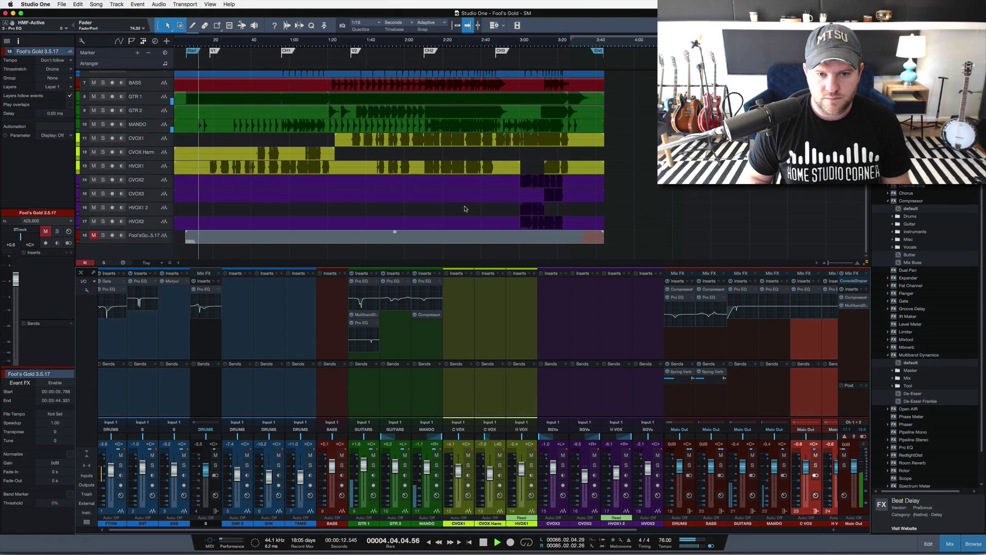
{"action": "key", "text": "space"}
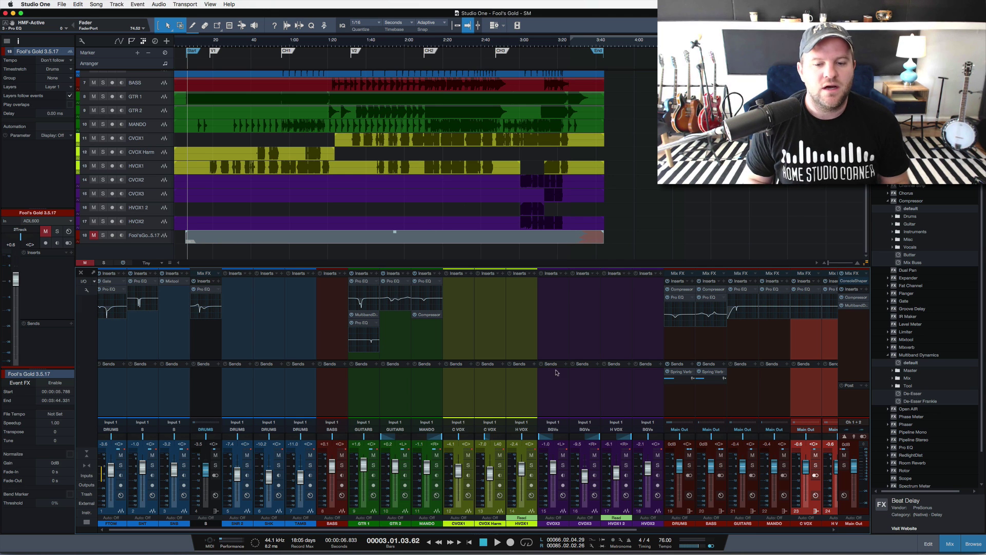
Select the background vocal tracks CVOX2 through HVOX2, and reset the BGVs bus fader to 0 dB.
{"action": "scroll", "coordinate": [662, 380], "scroll_direction": "right", "scroll_amount": 5}
{"action": "scroll", "coordinate": [663, 381], "scroll_direction": "right", "scroll_amount": 4}
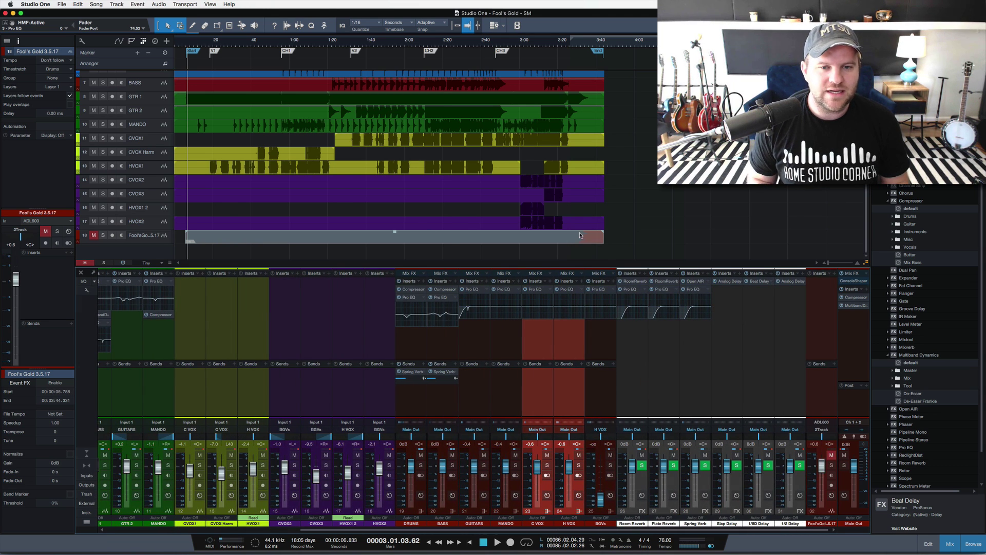
{"action": "left_click", "coordinate": [150, 181]}
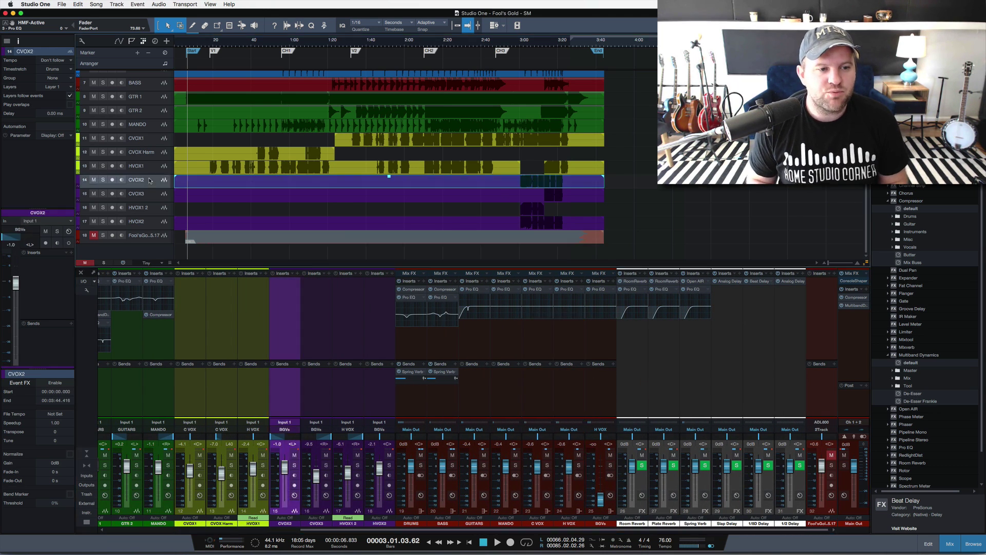
{"action": "left_click", "coordinate": [147, 226], "text": "shift"}
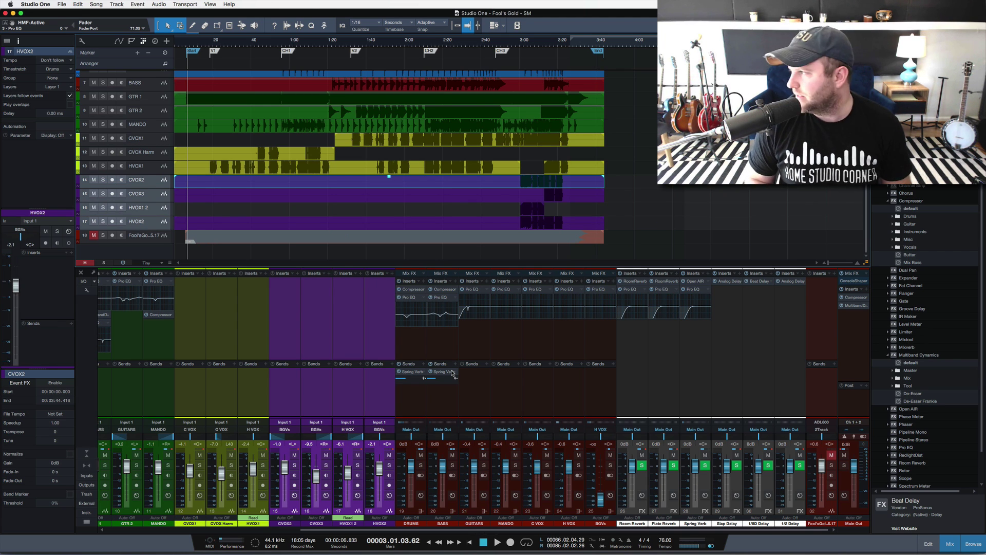
{"action": "left_click", "coordinate": [604, 407]}
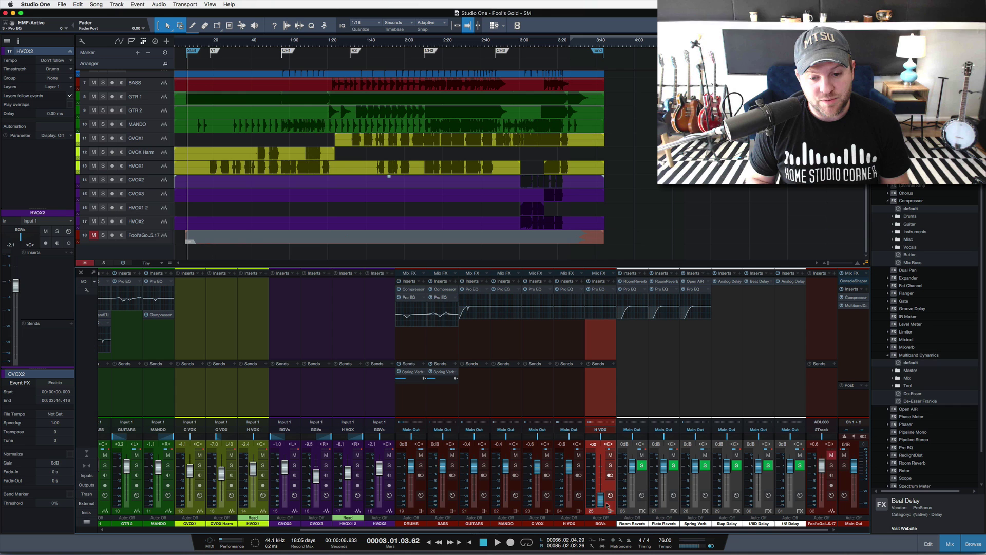
{"action": "left_click", "coordinate": [601, 498], "text": "alt"}
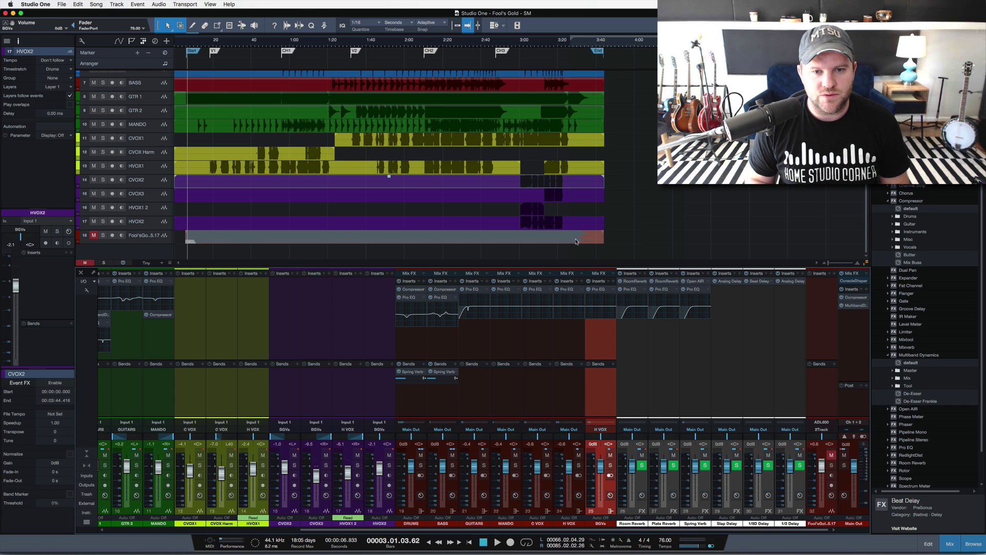
Place the playhead at bar 58, just before the background vocals enter after the three-minute mark.
{"action": "left_click_drag", "start_coordinate": [526, 43], "coordinate": [528, 66]}
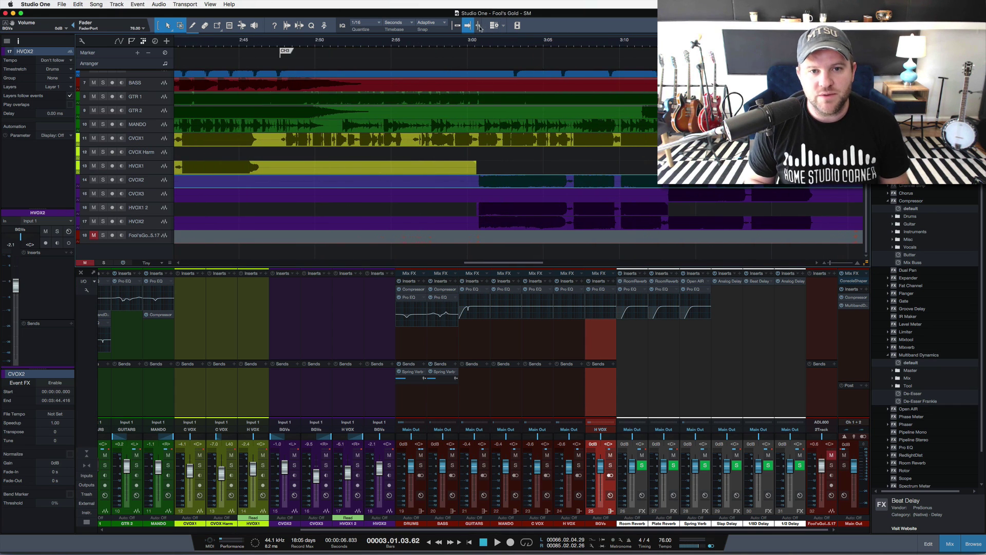
{"action": "left_click", "coordinate": [478, 41]}
{"action": "left_click", "coordinate": [473, 41]}
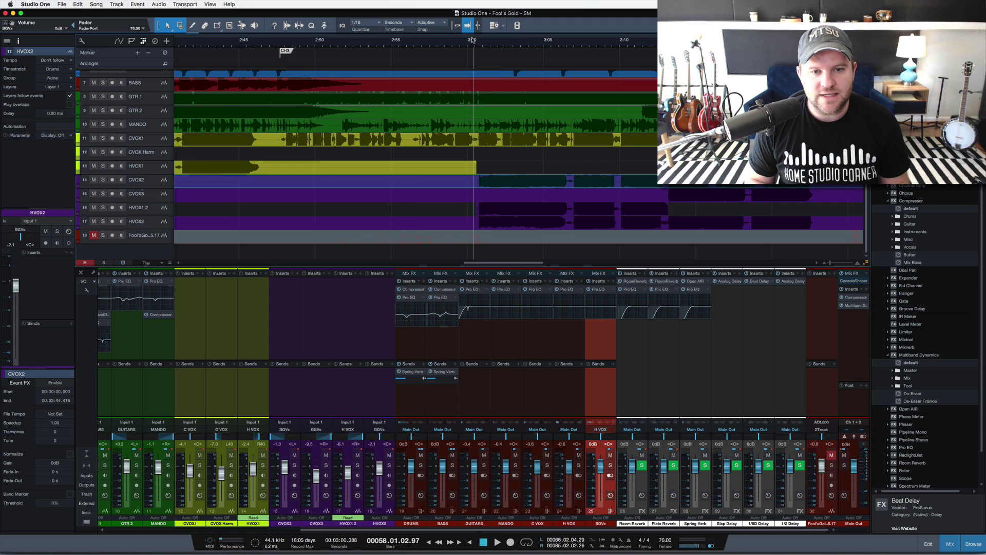
{"action": "scroll", "coordinate": [483, 109], "scroll_direction": "up", "scroll_amount": 5}
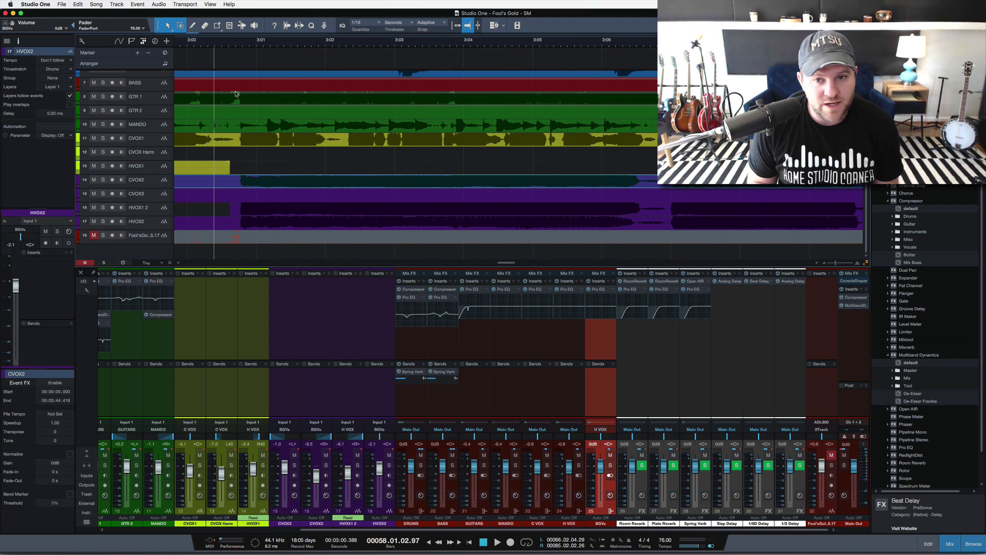
{"action": "left_click", "coordinate": [232, 47]}
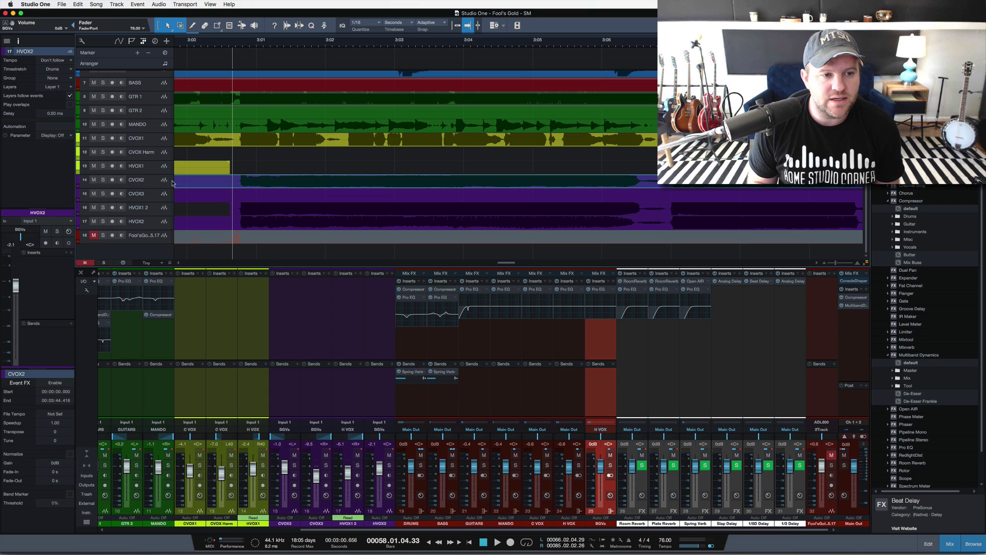
Solo the background vocal tracks CVOX2 through HVOX2 and play them from the playhead.
{"action": "left_click", "coordinate": [152, 181]}
{"action": "left_click", "coordinate": [149, 221], "text": "shift"}
{"action": "key", "text": "s"}
{"action": "key", "text": "space"}
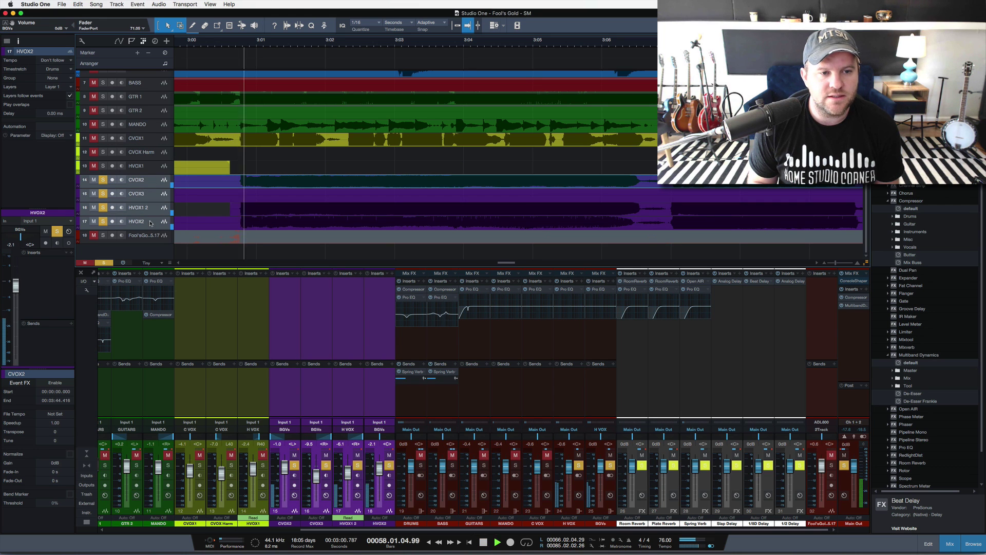
{"action": "key", "text": "w"}
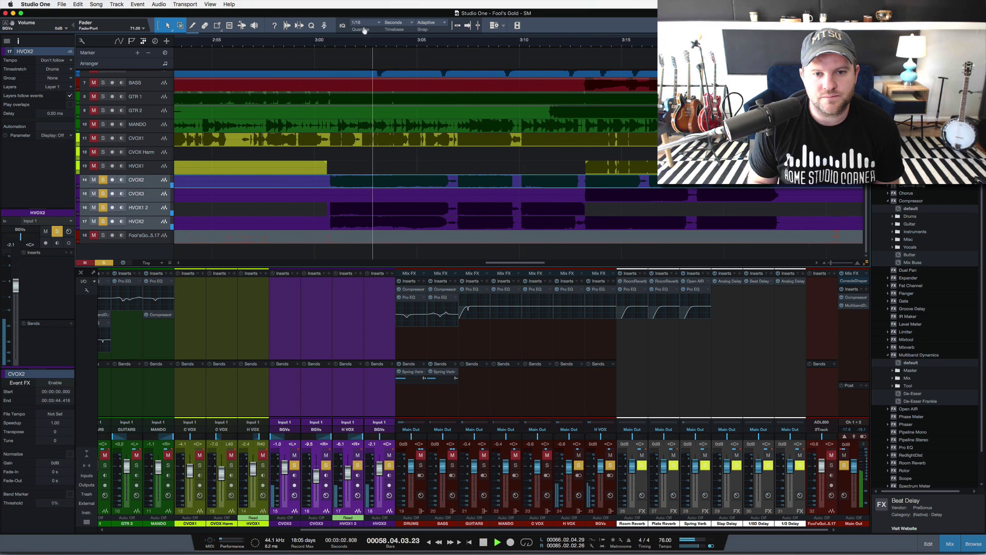
Play the soloed vocals from bar 62, where CVOX3 enters, and lower the HVOX2 fader to -5.0 dB.
{"action": "left_click", "coordinate": [467, 25]}
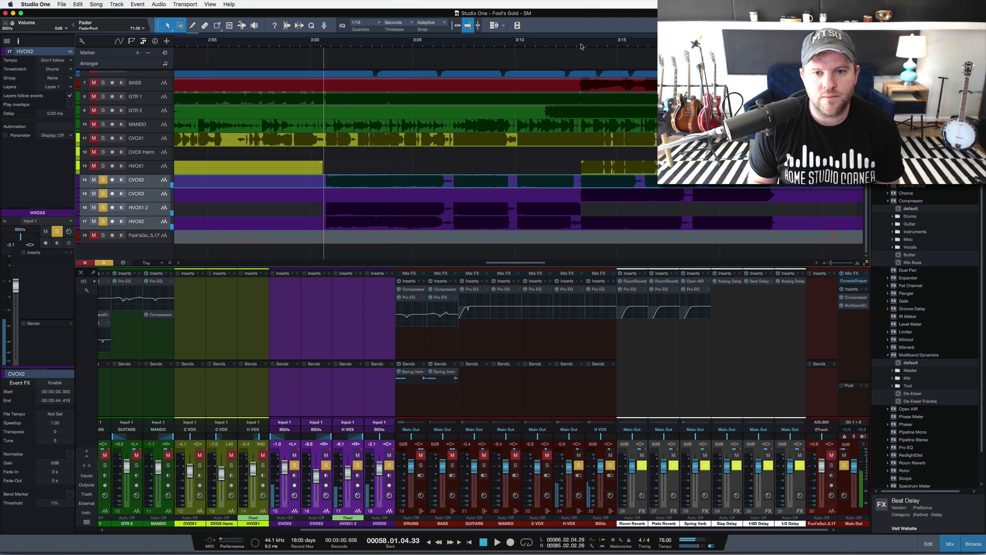
{"action": "left_click", "coordinate": [581, 46]}
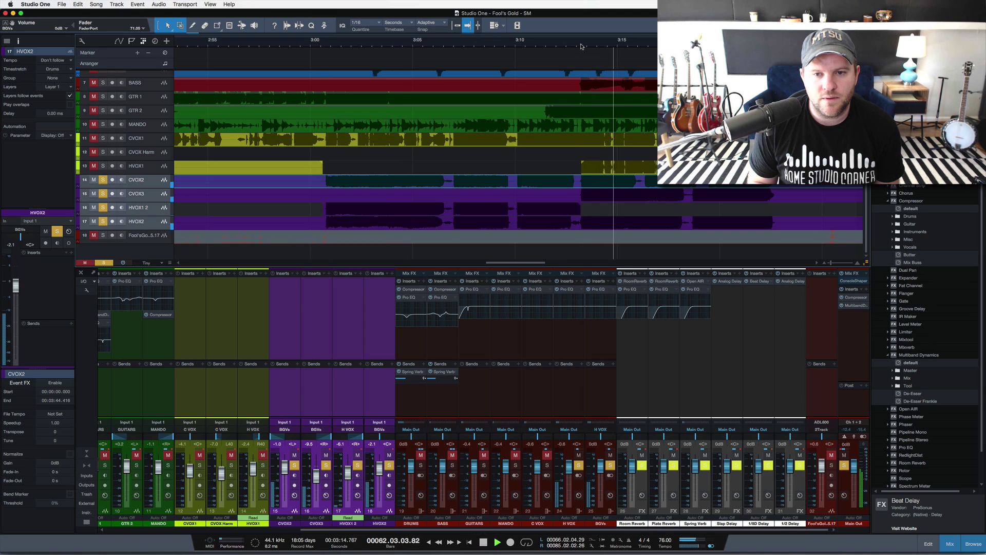
{"action": "left_click", "coordinate": [143, 228]}
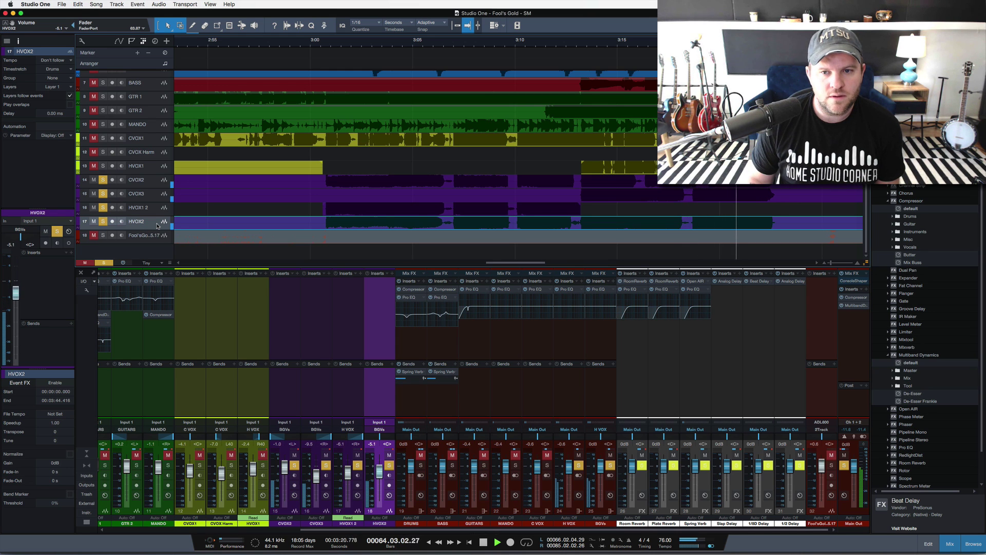
{"action": "key", "text": "space"}
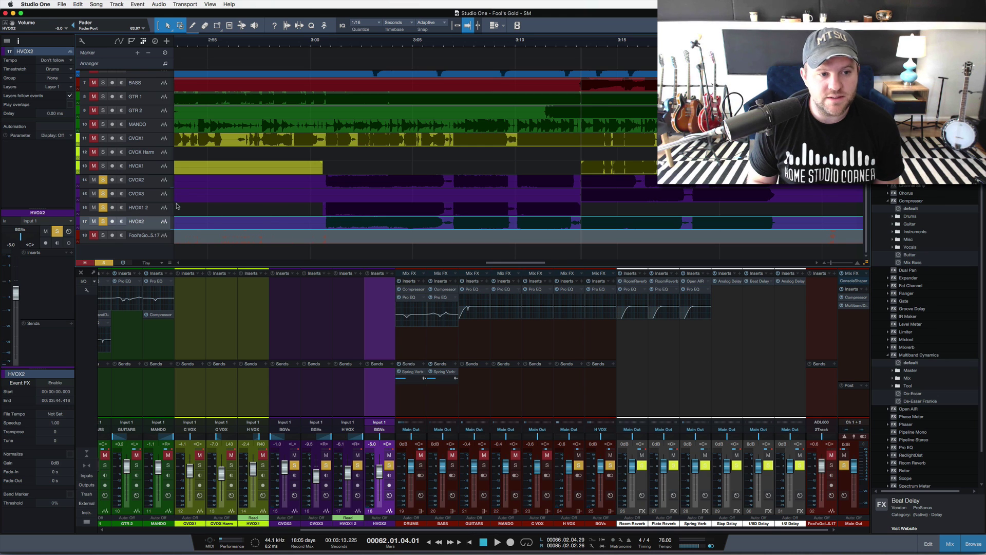
Add a send to the Plate Reverb channel on the BGVs bus.
{"action": "left_click", "coordinate": [157, 187]}
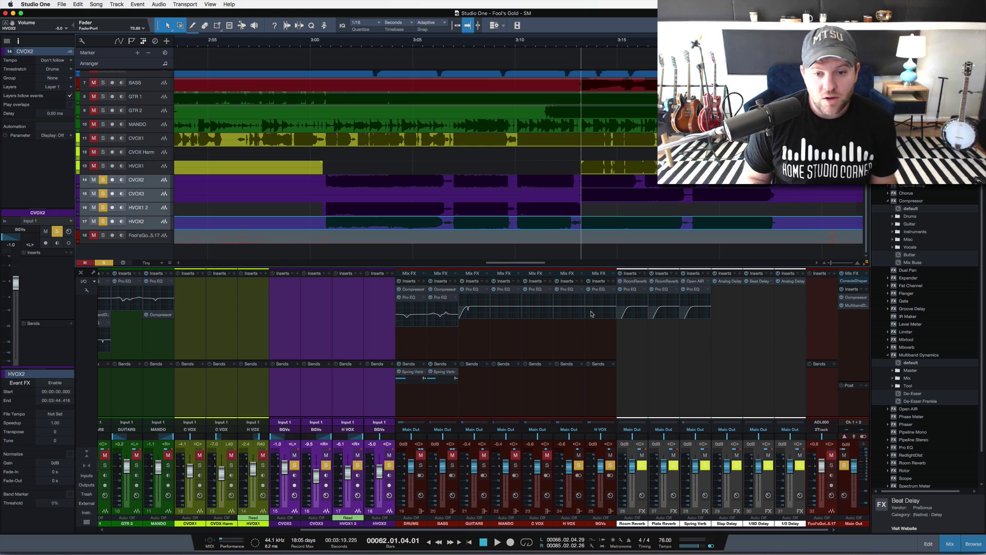
{"action": "left_click", "coordinate": [612, 364]}
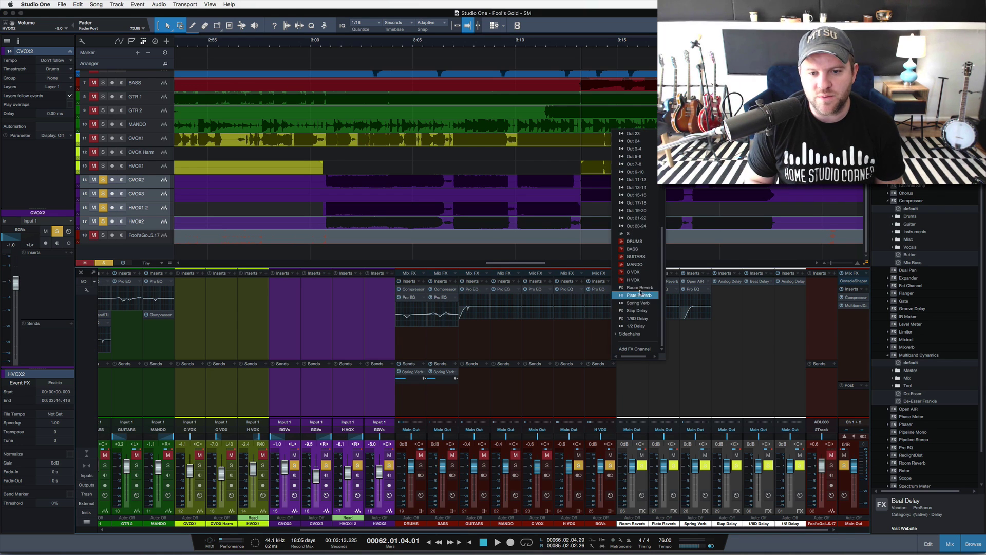
{"action": "left_click", "coordinate": [639, 295]}
{"action": "left_click", "coordinate": [646, 381]}
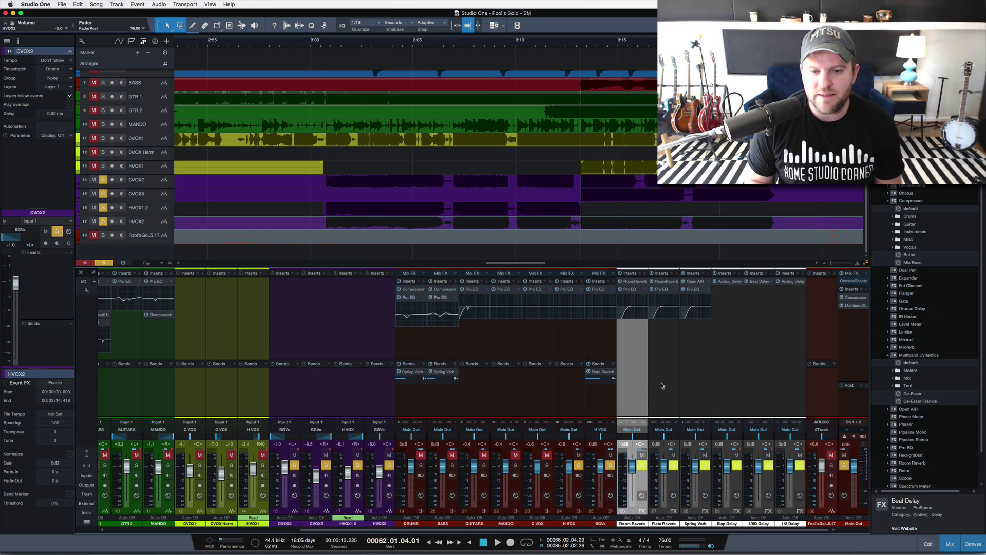
Open the Room Reverb plug-in on the Plate Reverb channel and examine its Flat Plate preset settings.
{"action": "left_click", "coordinate": [658, 285]}
{"action": "left_click", "coordinate": [664, 281]}
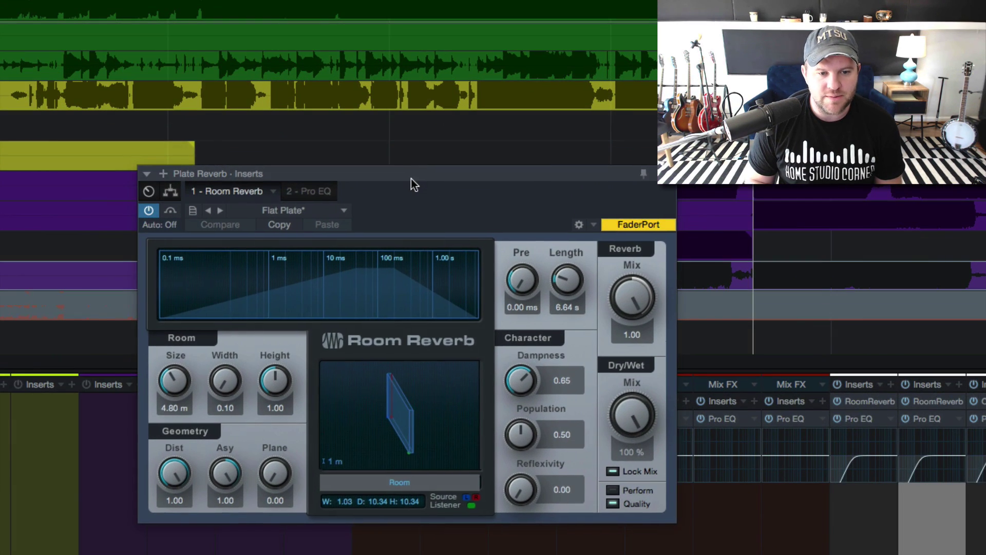
{"action": "left_click_drag", "start_coordinate": [411, 178], "coordinate": [405, 121]}
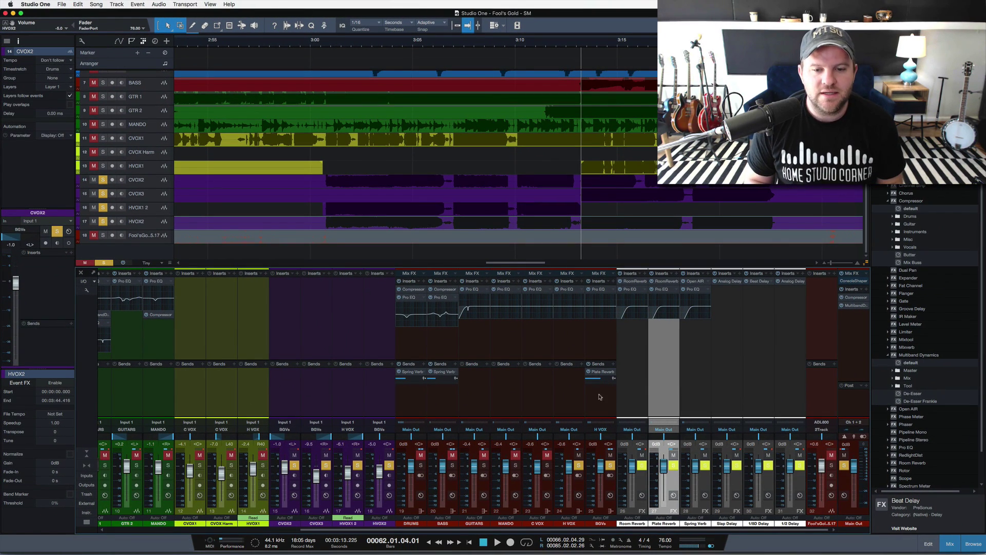
Unsolo the background vocals and route the HVOX1 2 track's output to the BGVs bus.
{"action": "key", "text": "shift+s"}
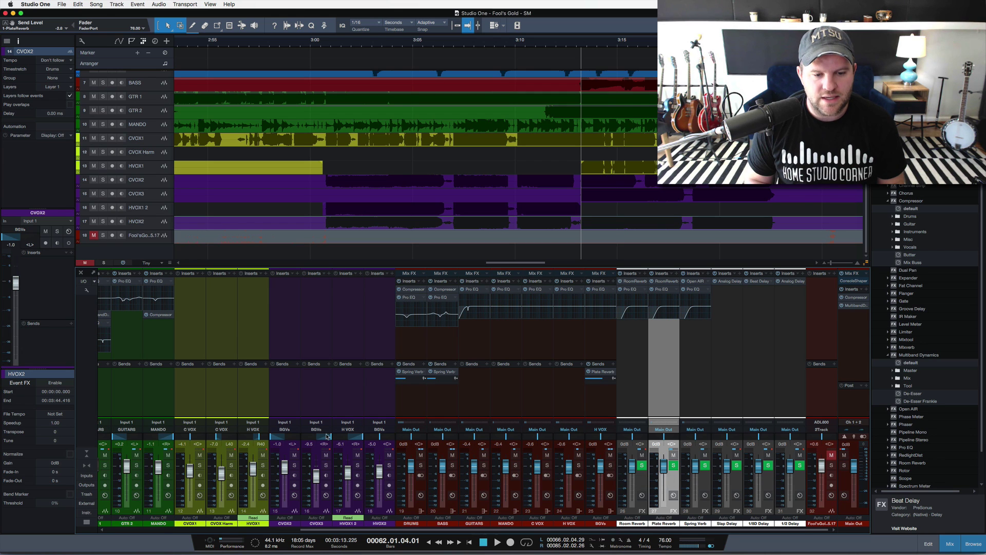
{"action": "left_click", "coordinate": [350, 414]}
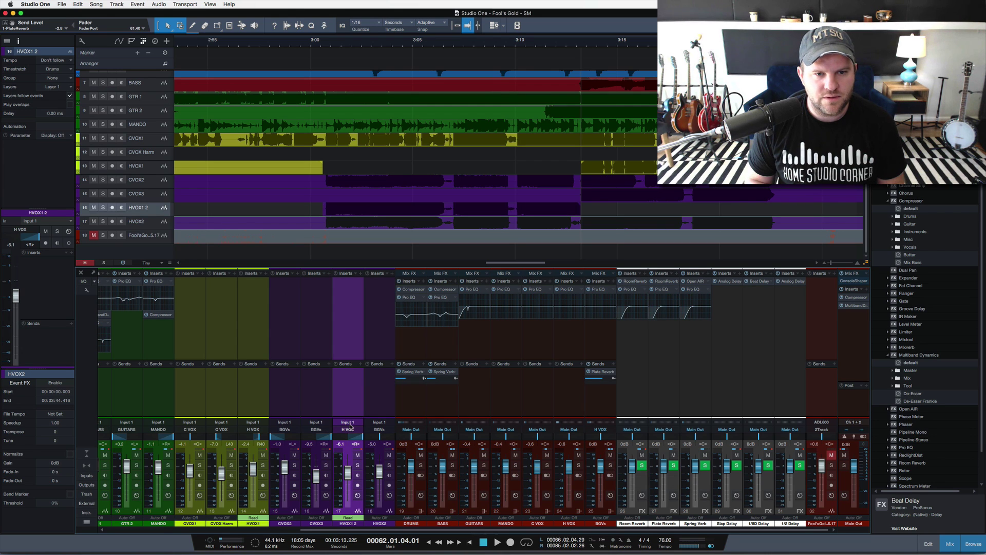
{"action": "left_click", "coordinate": [353, 433]}
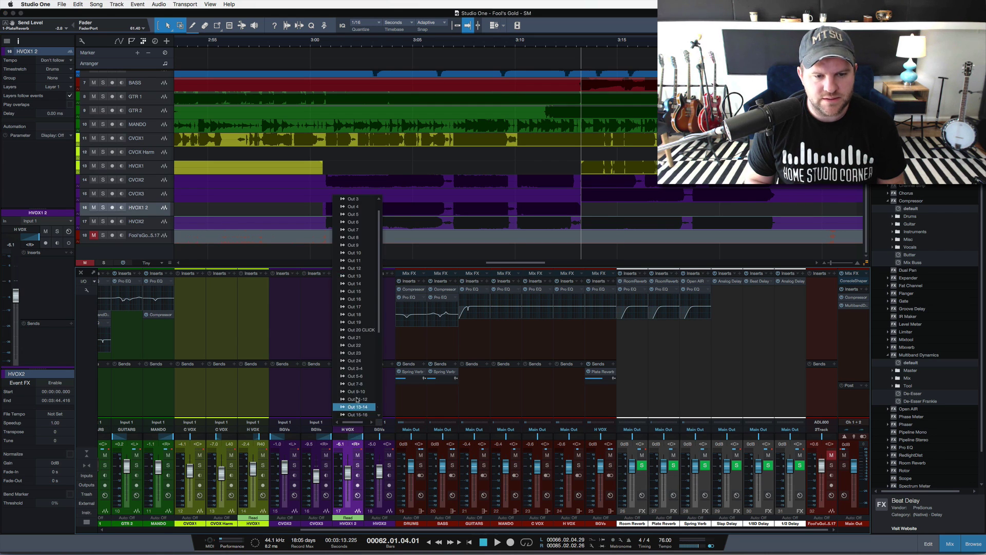
{"action": "left_click", "coordinate": [354, 361]}
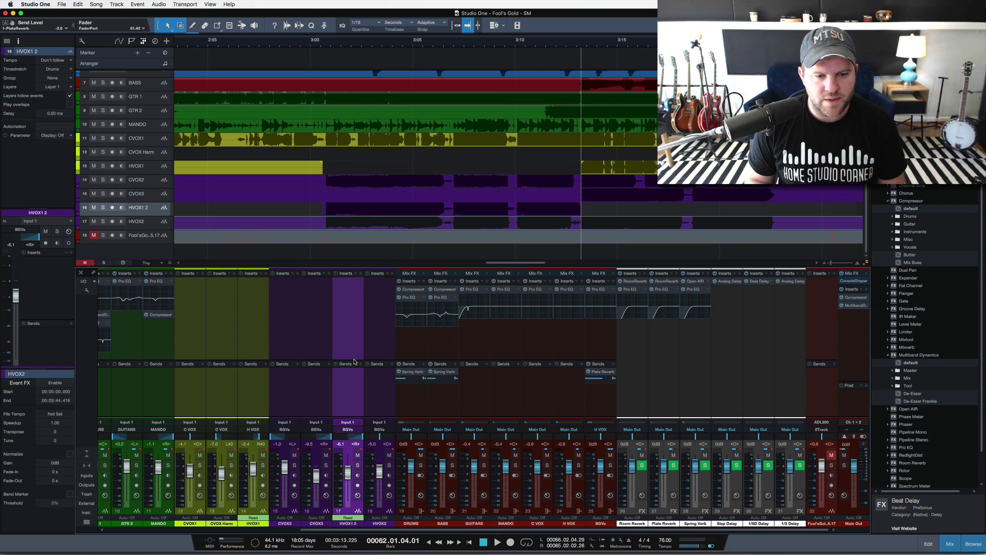
Solo the BGVs bus and play from bar 62 while lowering its Plate Reverb send level to about -6.7 dB.
{"action": "key", "text": "space"}
{"action": "left_click", "coordinate": [611, 465]}
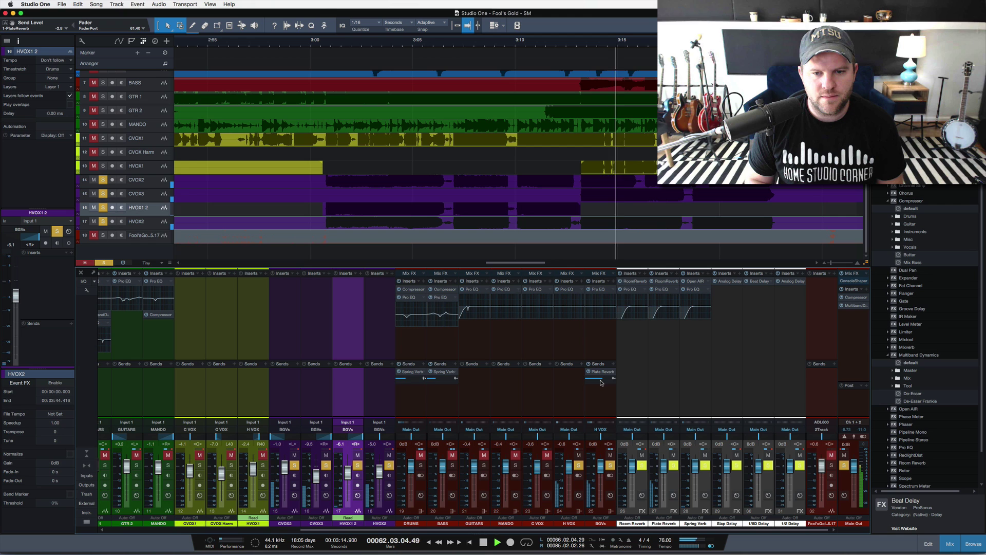
{"action": "left_click", "coordinate": [602, 380]}
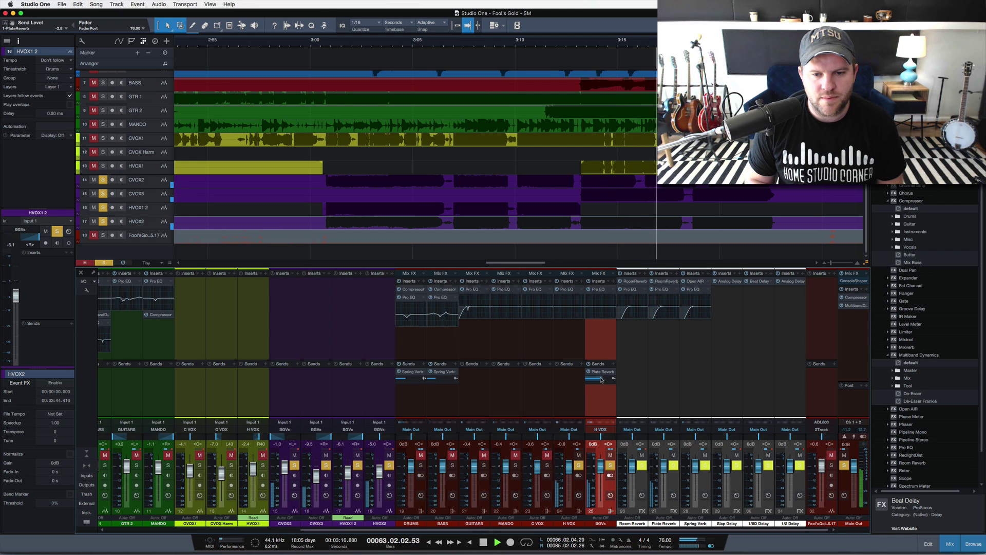
{"action": "left_click_drag", "start_coordinate": [602, 380], "coordinate": [598, 380]}
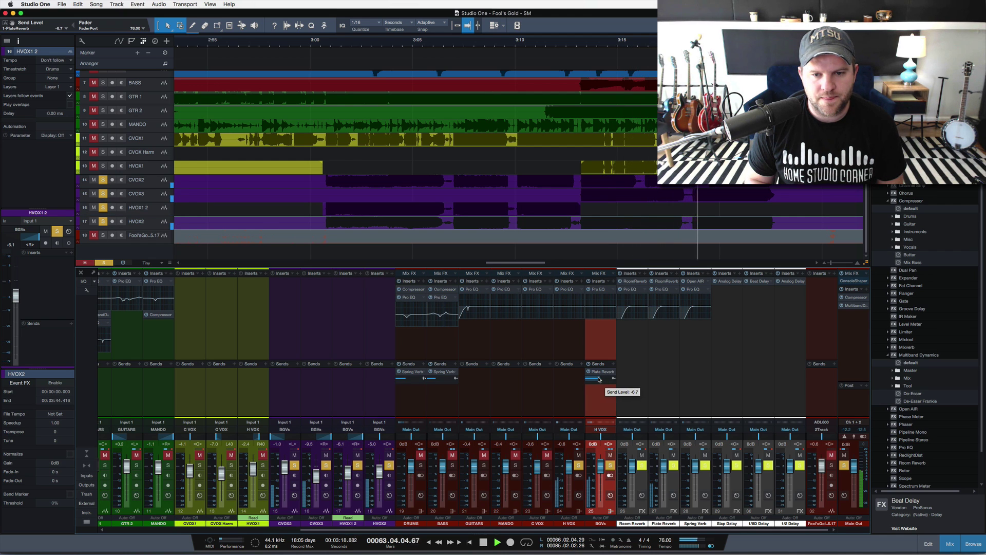
{"action": "key", "text": "space"}
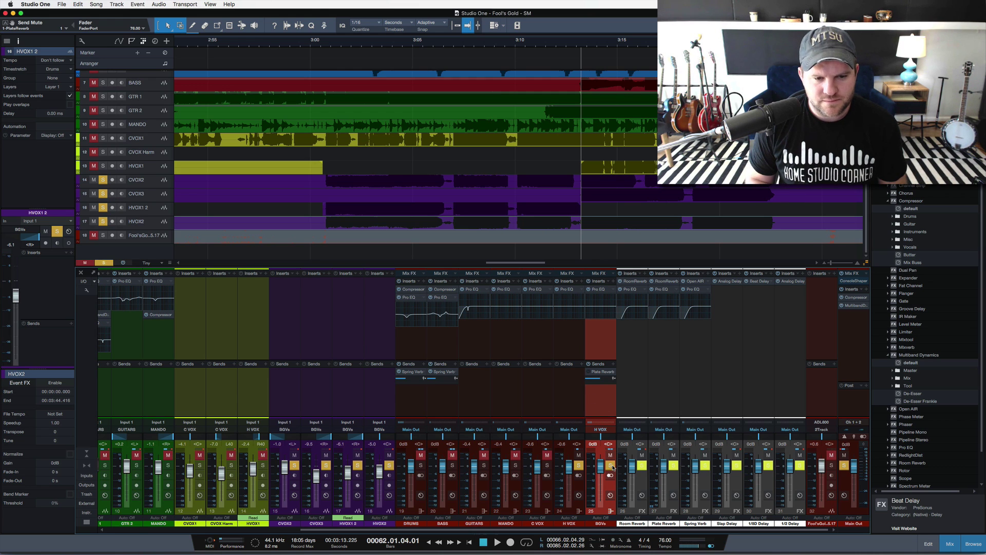
Route the BGVs bus output to Main Out instead of H VOX, and solo the bus again for playback.
{"action": "left_click", "coordinate": [611, 466]}
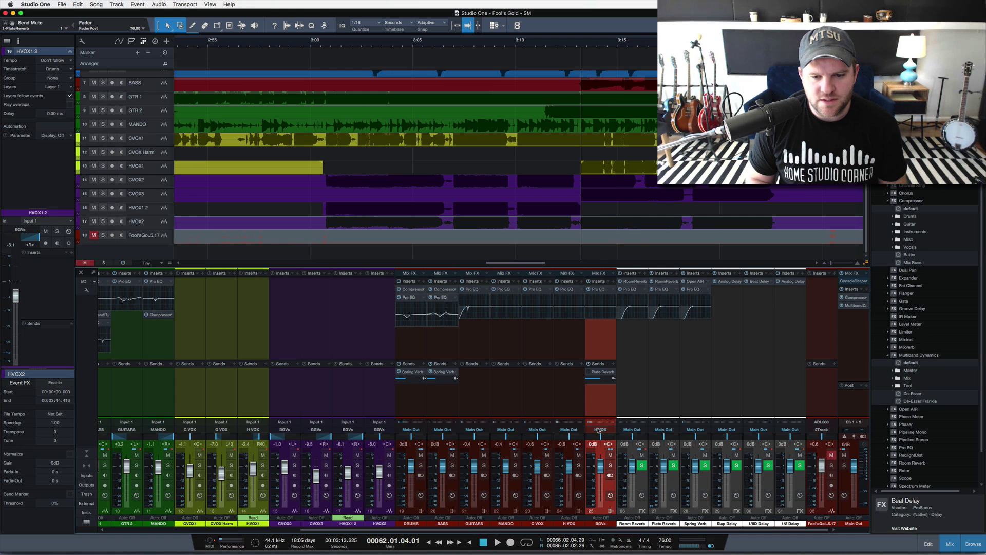
{"action": "left_click", "coordinate": [599, 431]}
{"action": "left_click", "coordinate": [597, 210]}
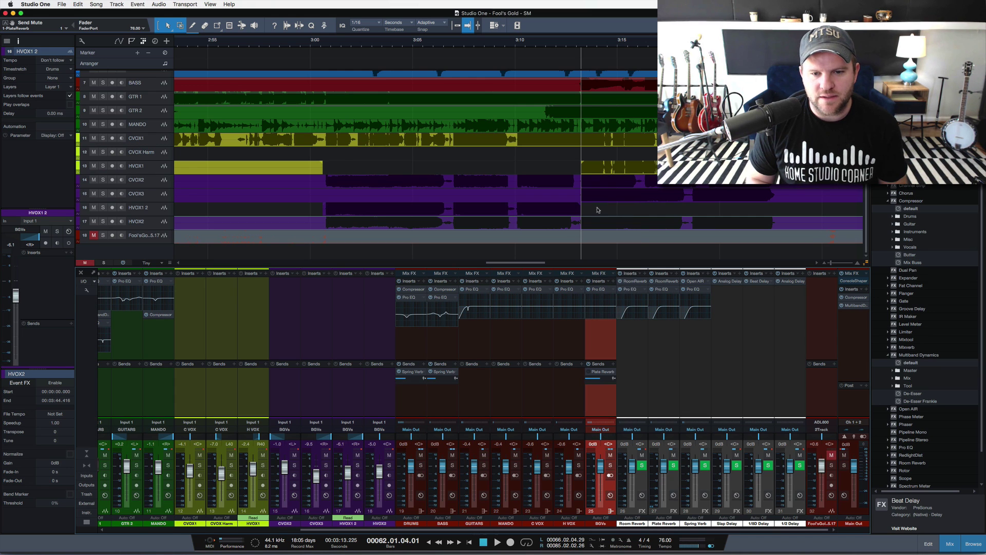
{"action": "left_click", "coordinate": [610, 465]}
{"action": "key", "text": "space"}
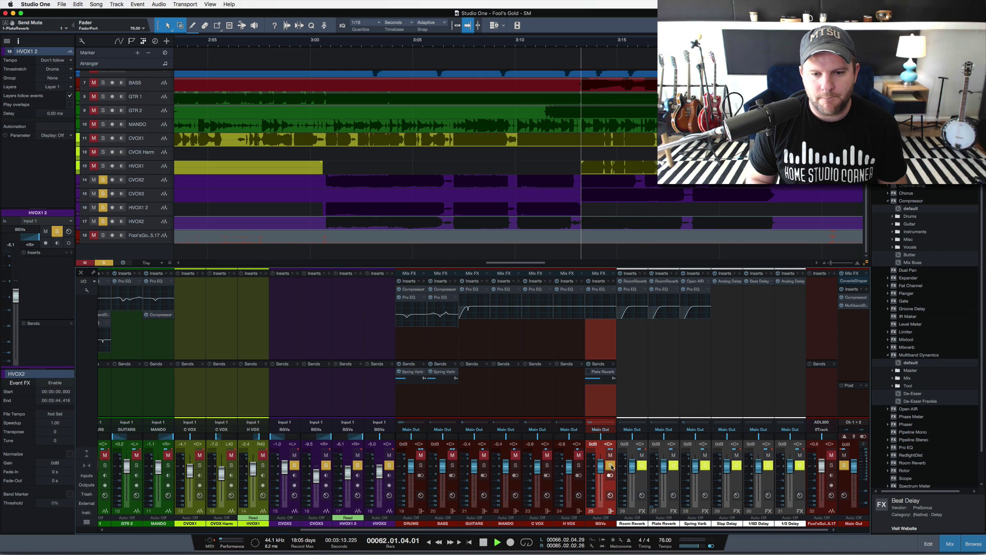
{"action": "key", "text": "space"}
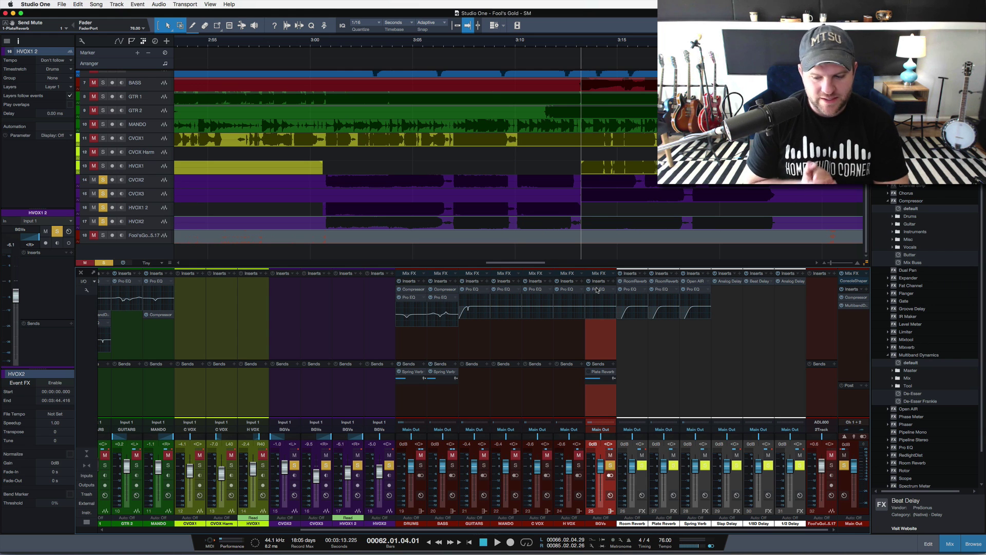
Open the Pro EQ on the BGVs bus and enable its low cut at about 90 Hz.
{"action": "left_click", "coordinate": [597, 290]}
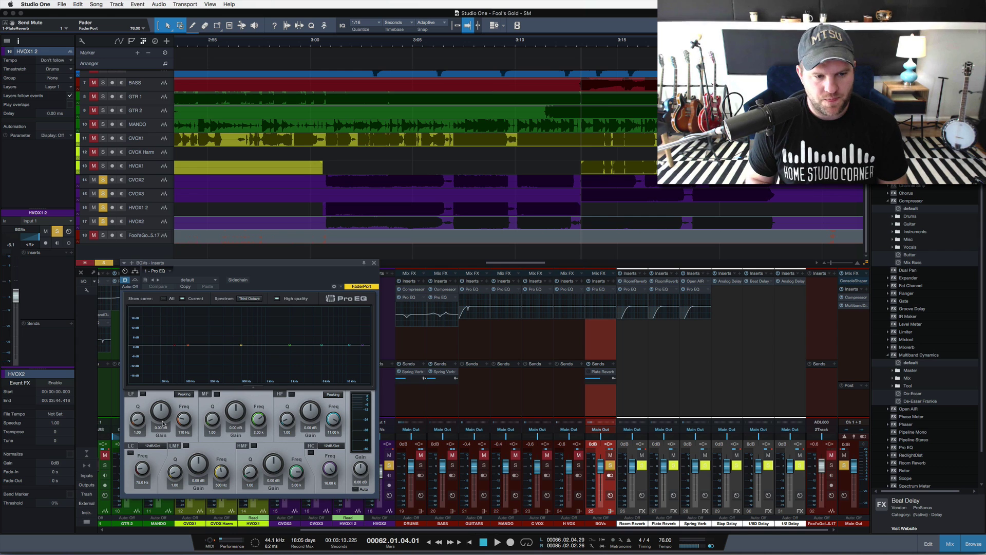
{"action": "left_click", "coordinate": [130, 453]}
{"action": "left_click_drag", "start_coordinate": [141, 467], "coordinate": [141, 459]}
{"action": "key", "text": "space"}
{"action": "key", "text": "space"}
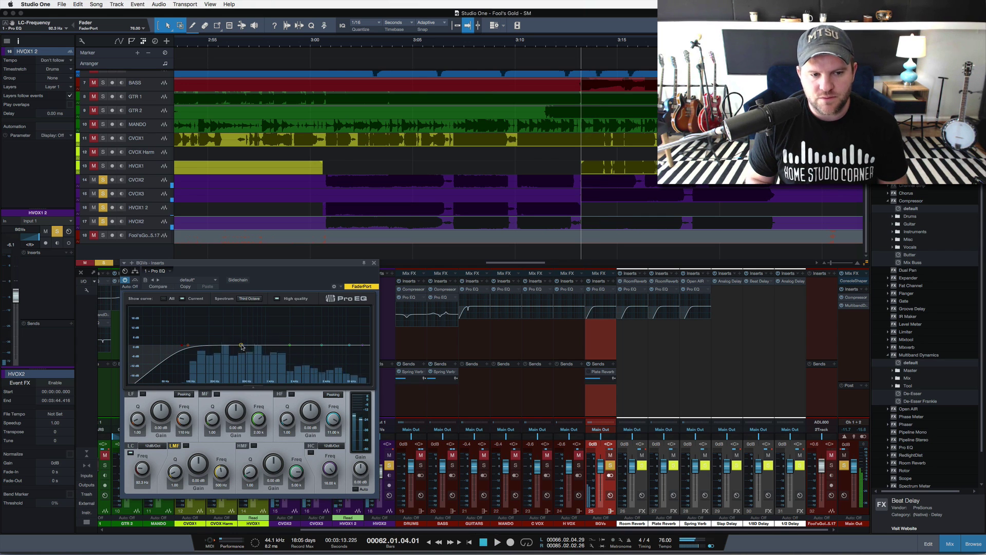
Boost the low-mid band of the BGVs Pro EQ to find the problem area, and turn it into a cut around 500 Hz.
{"action": "left_click_drag", "start_coordinate": [241, 344], "coordinate": [236, 322]}
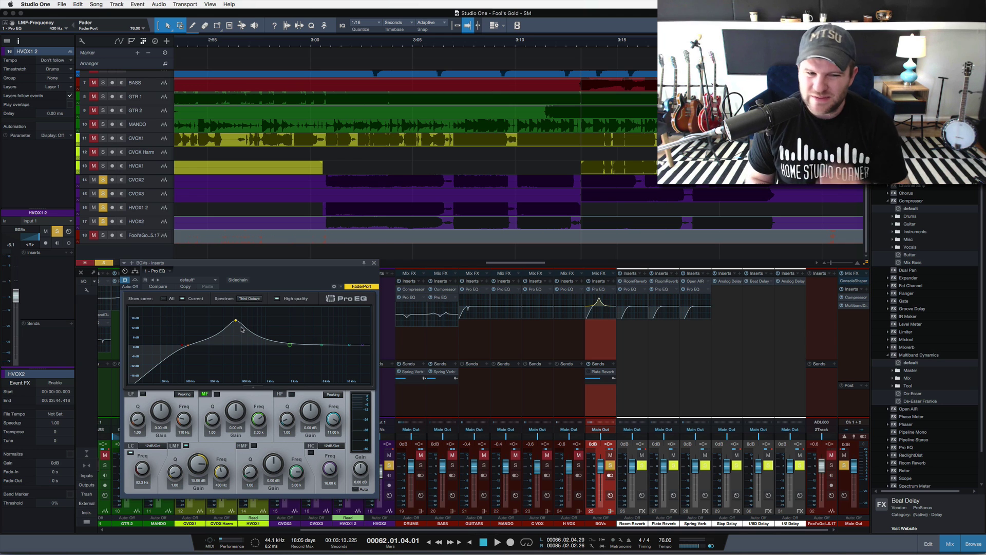
{"action": "key", "text": "space"}
{"action": "left_click_drag", "start_coordinate": [236, 321], "coordinate": [241, 356]}
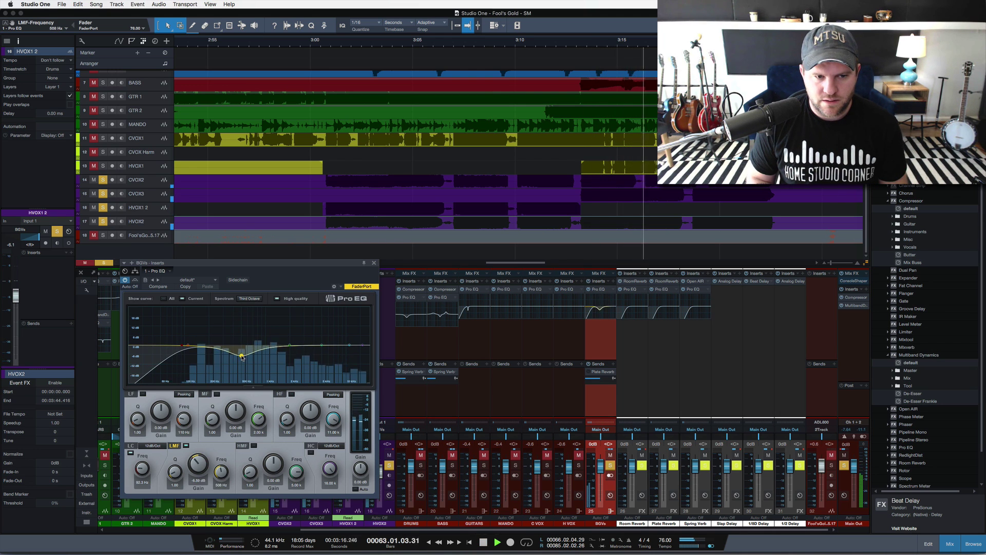
{"action": "key", "text": "space"}
Boost the high band of the BGVs Pro EQ around 10.7 kHz and slightly widen it.
{"action": "left_click_drag", "start_coordinate": [349, 344], "coordinate": [355, 335]}
{"action": "scroll", "coordinate": [349, 333], "scroll_direction": "down", "scroll_amount": 2}
{"action": "key", "text": "space"}
During playback, refine the low-mid cut on the BGVs bus to about -9.4 dB at 470 Hz with a Q of 0.70.
{"action": "mouse_move", "coordinate": [241, 355]}
{"action": "left_mouse_down"}
{"action": "mouse_move", "coordinate": [240, 346]}
{"action": "mouse_move", "coordinate": [235, 365]}
{"action": "left_mouse_up"}
{"action": "scroll", "coordinate": [235, 365], "scroll_direction": "down", "scroll_amount": 6}
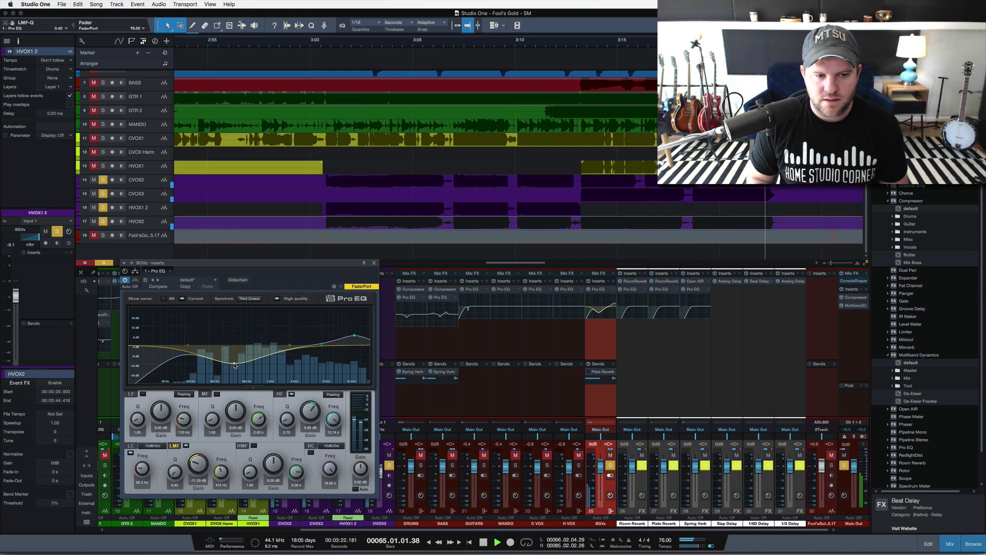
{"action": "scroll", "coordinate": [235, 365], "scroll_direction": "up", "scroll_amount": 6}
{"action": "left_click_drag", "start_coordinate": [234, 365], "coordinate": [241, 364]}
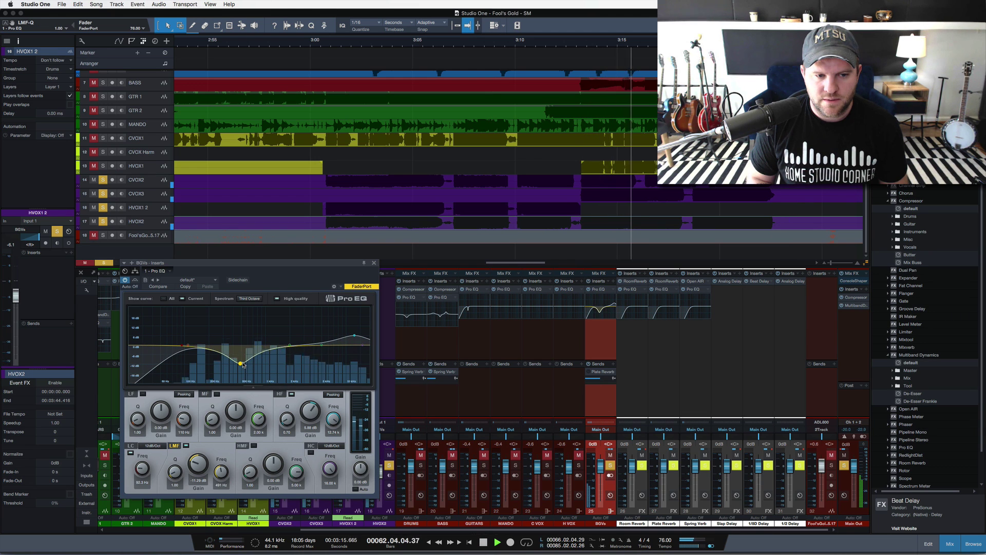
{"action": "scroll", "coordinate": [243, 365], "scroll_direction": "down", "scroll_amount": 3}
{"action": "left_click_drag", "start_coordinate": [243, 364], "coordinate": [238, 360]}
{"action": "key", "text": "space"}
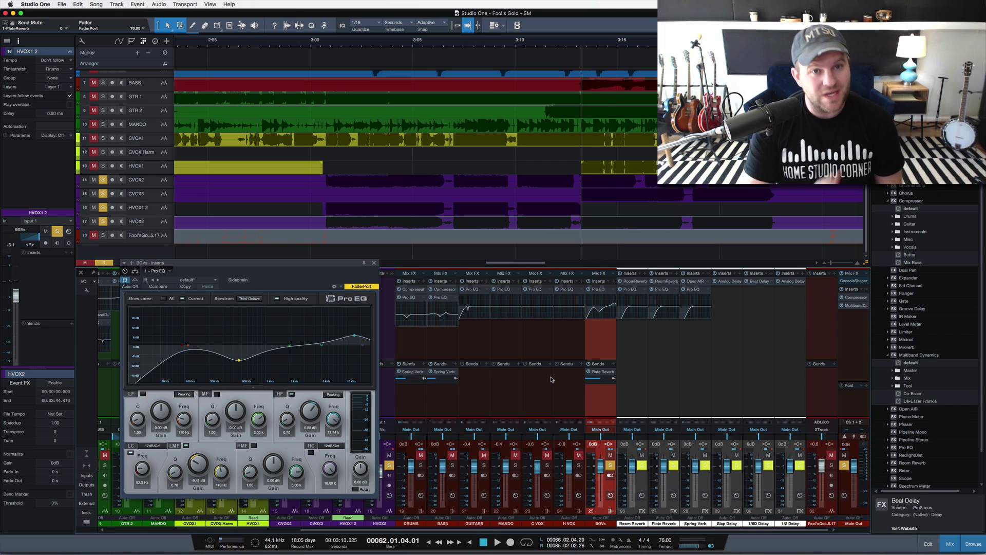
Unsolo the BGVs bus and pull its fader down, bringing it back up to 0 dB while playing the full mix from bar 62.
{"action": "key", "text": "space"}
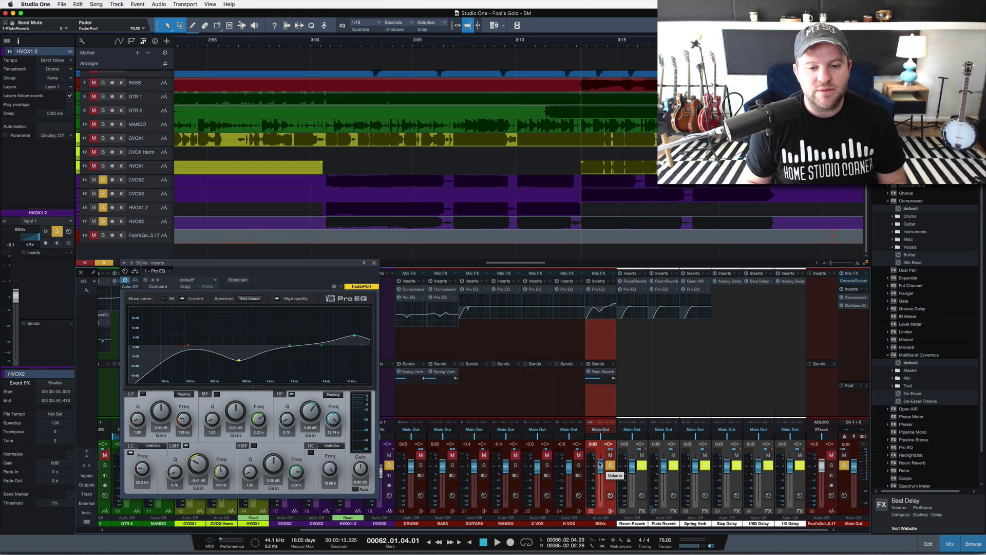
{"action": "left_click_drag", "start_coordinate": [599, 464], "coordinate": [603, 523]}
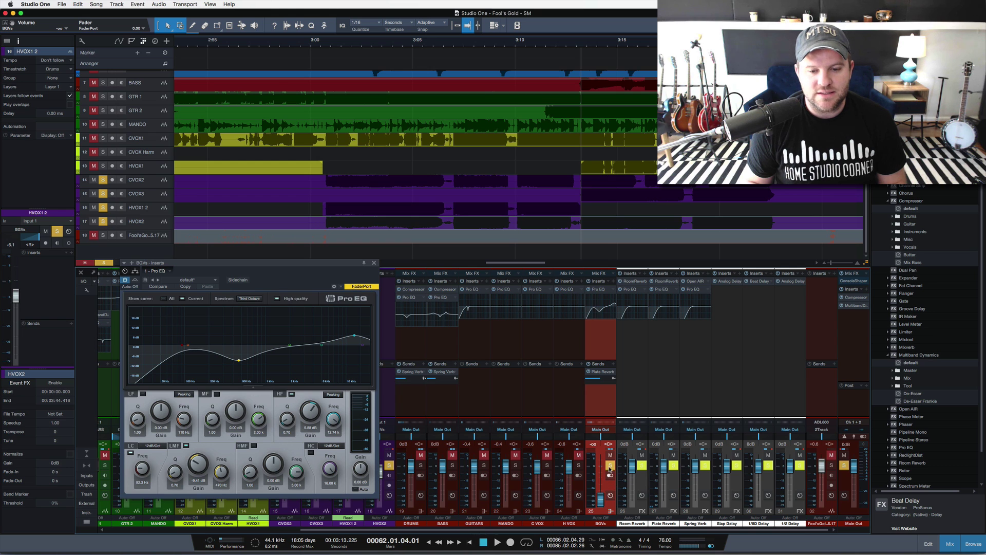
{"action": "left_click", "coordinate": [609, 465]}
{"action": "key", "text": "space"}
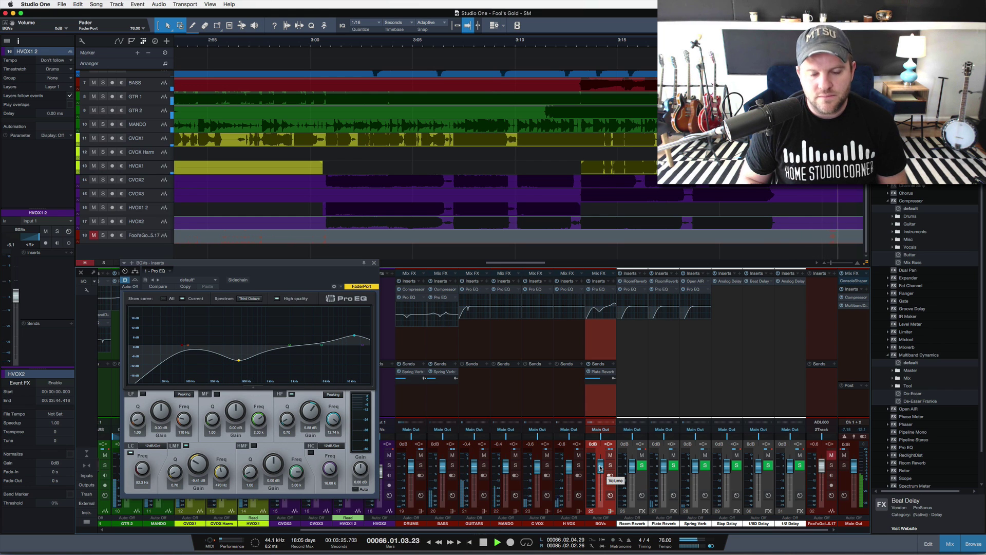
{"action": "key", "text": "space"}
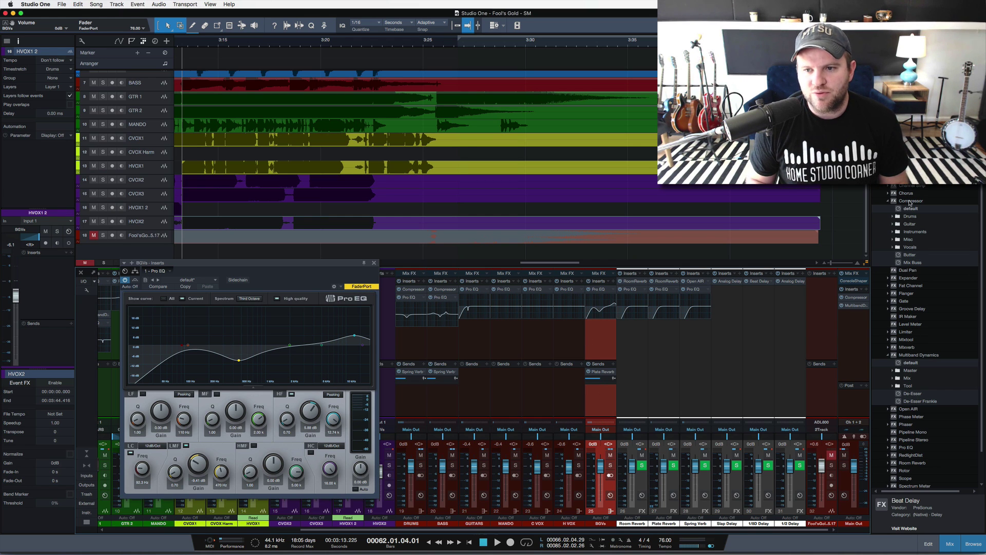
Insert a Compressor on the BGVs bus with a 5.8:1 ratio, -32.52 dB threshold, 10.2 ms attack and 15.4 ms release.
{"action": "left_click_drag", "start_coordinate": [909, 203], "coordinate": [601, 334]}
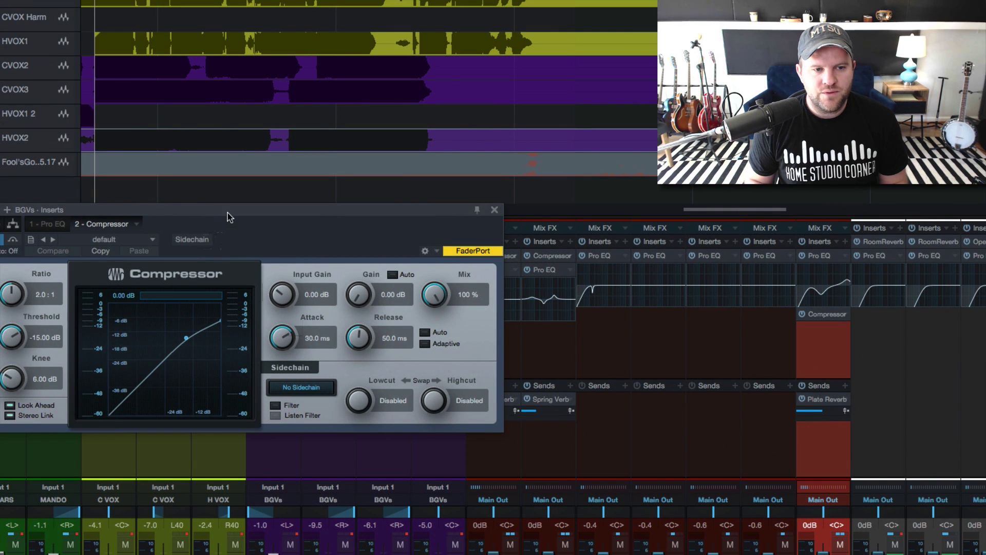
{"action": "left_click_drag", "start_coordinate": [228, 213], "coordinate": [306, 203]}
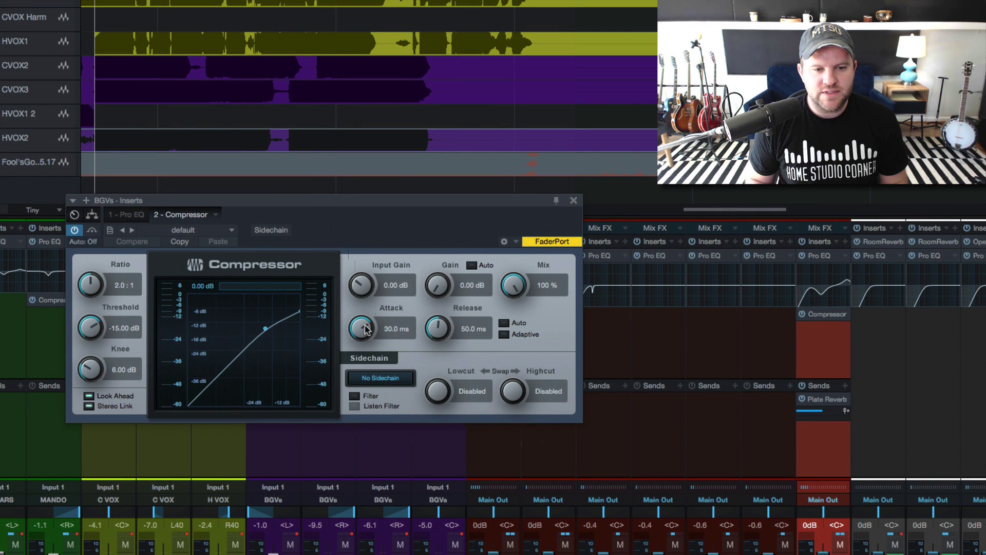
{"action": "left_click_drag", "start_coordinate": [365, 329], "coordinate": [370, 348]}
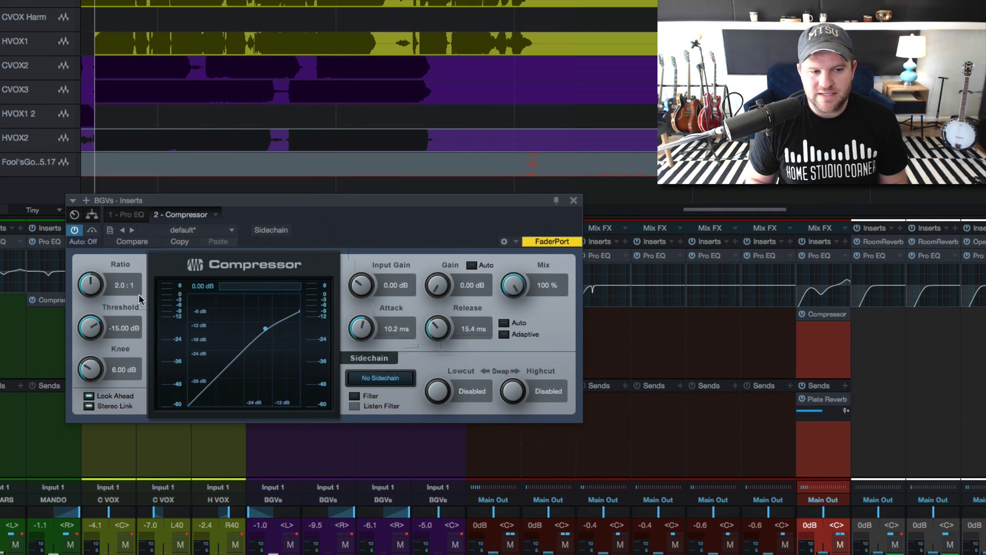
{"action": "left_click_drag", "start_coordinate": [98, 335], "coordinate": [116, 372]}
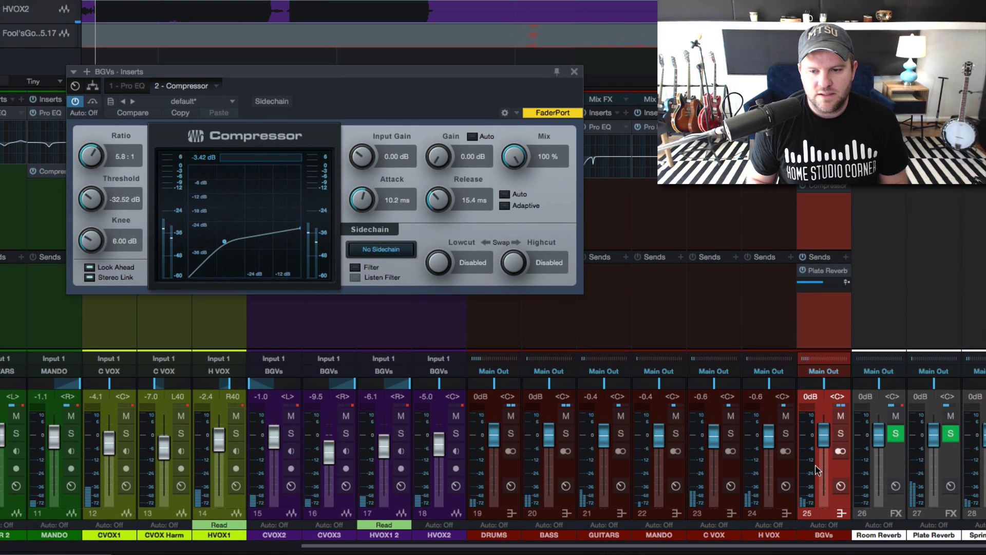
Solo the BGVs bus and adjust its Compressor to about -38.3 dB threshold, 5.04 ms attack, 39.8 ms release and 6.48 dB gain.
{"action": "left_click", "coordinate": [841, 433]}
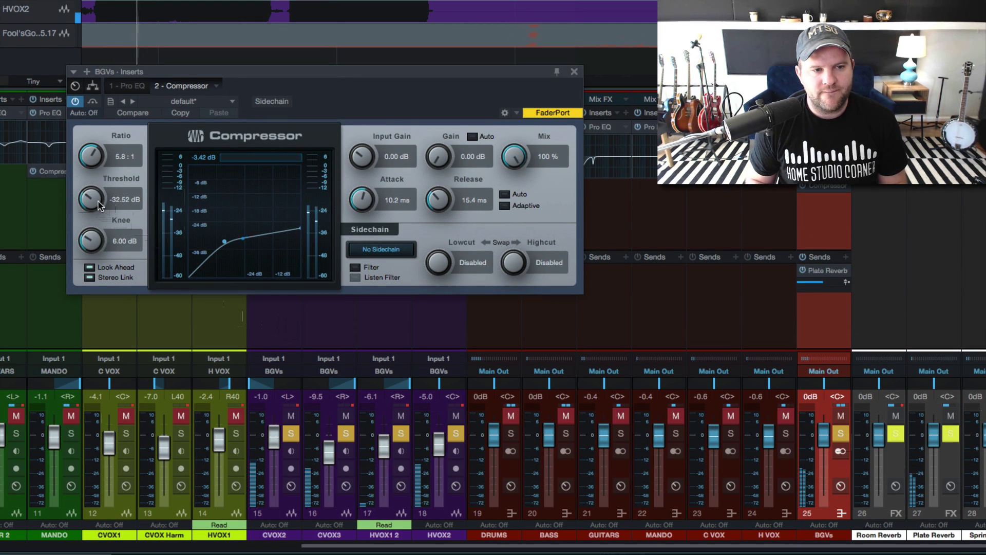
{"action": "left_click_drag", "start_coordinate": [92, 201], "coordinate": [95, 207]}
{"action": "left_click_drag", "start_coordinate": [431, 160], "coordinate": [432, 152]}
{"action": "left_click_drag", "start_coordinate": [437, 196], "coordinate": [437, 202]}
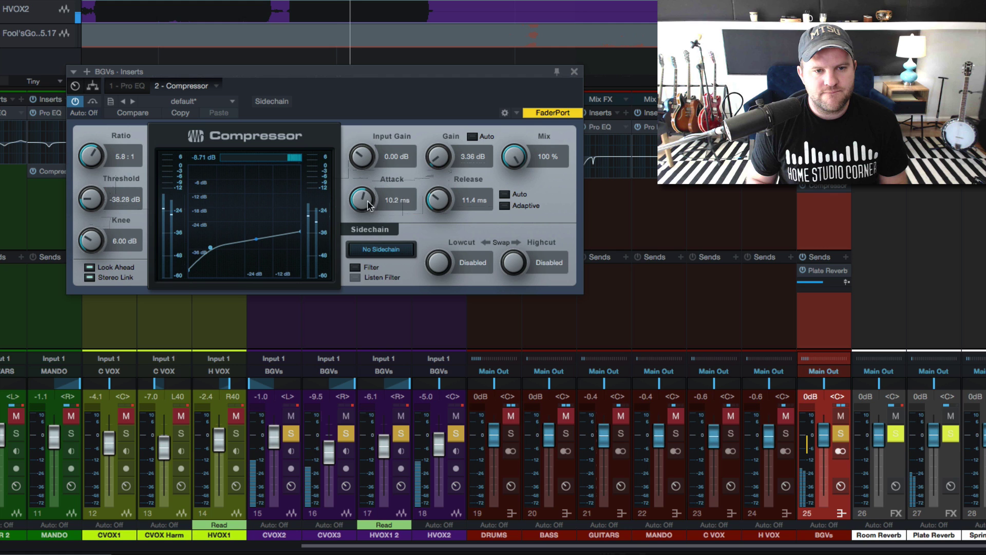
{"action": "left_click_drag", "start_coordinate": [361, 201], "coordinate": [360, 212]}
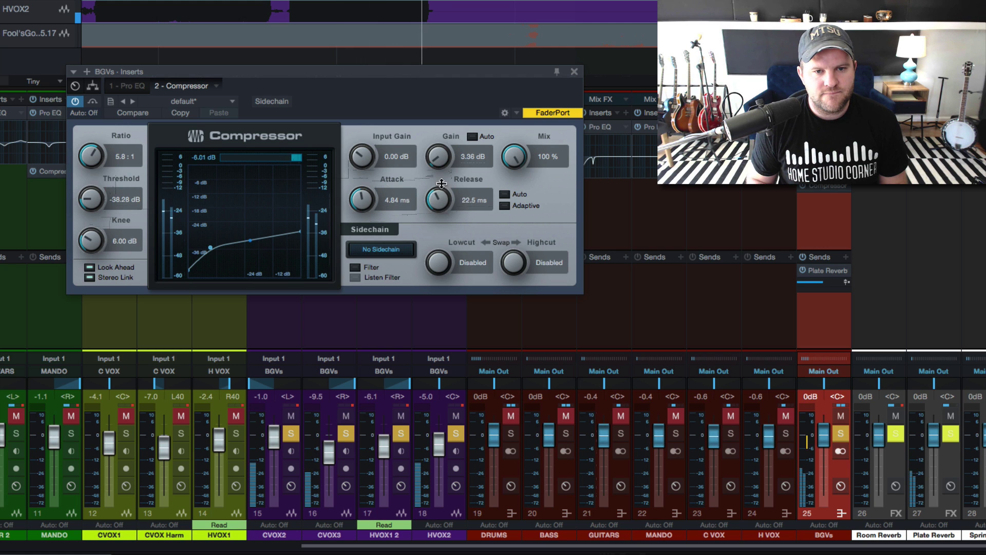
{"action": "left_click_drag", "start_coordinate": [434, 203], "coordinate": [439, 177]}
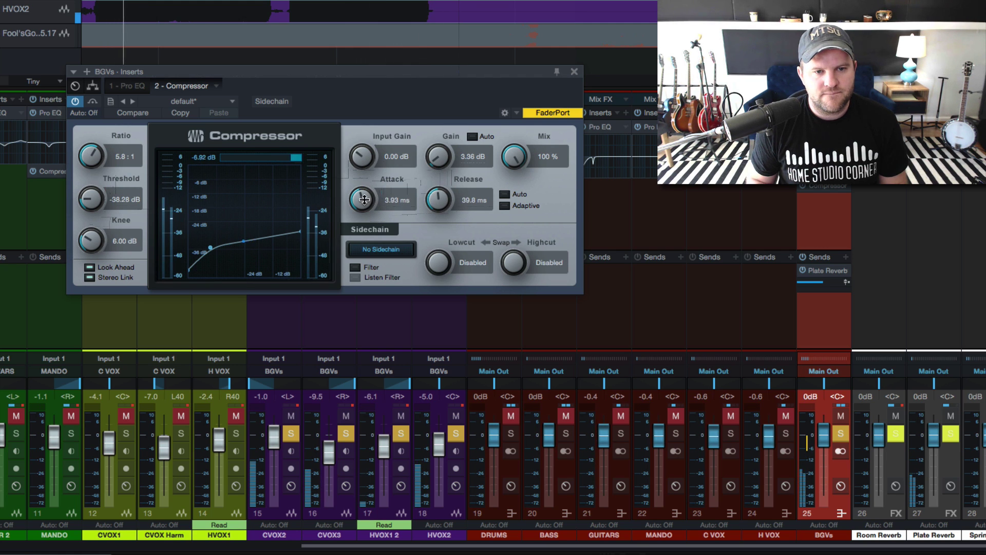
{"action": "left_click_drag", "start_coordinate": [365, 201], "coordinate": [366, 198]}
{"action": "left_click_drag", "start_coordinate": [437, 155], "coordinate": [434, 140]}
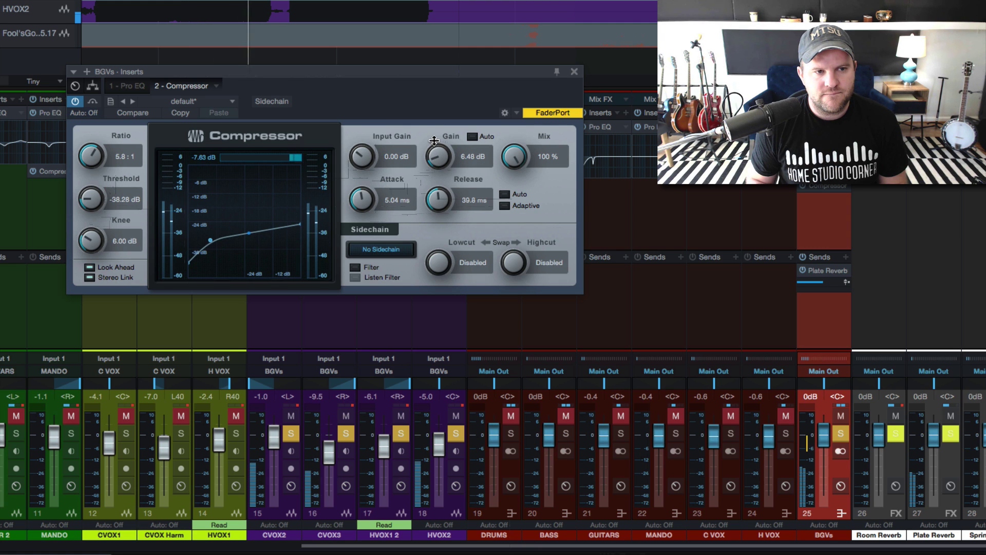
Compare the background vocals with the Compressor bypassed and active, and remove the Compressor from the BGVs bus.
{"action": "left_click", "coordinate": [75, 101]}
{"action": "left_click", "coordinate": [75, 102]}
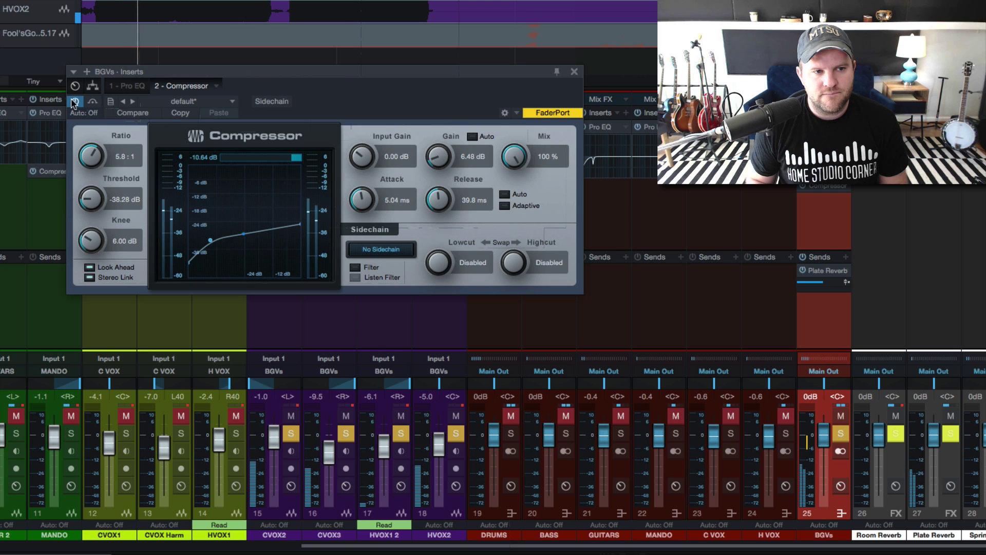
{"action": "left_click", "coordinate": [75, 101]}
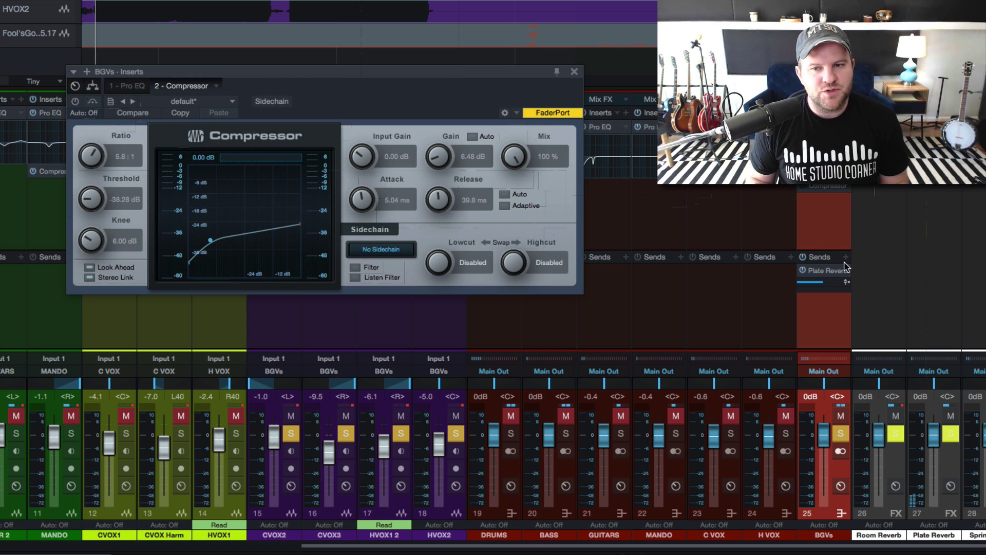
{"action": "right_click", "coordinate": [842, 198]}
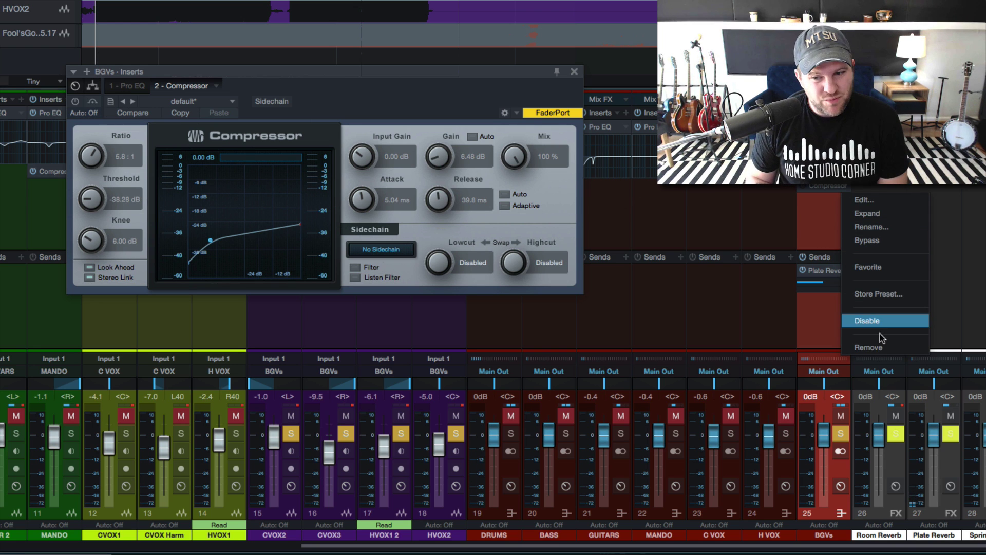
{"action": "left_click", "coordinate": [880, 349]}
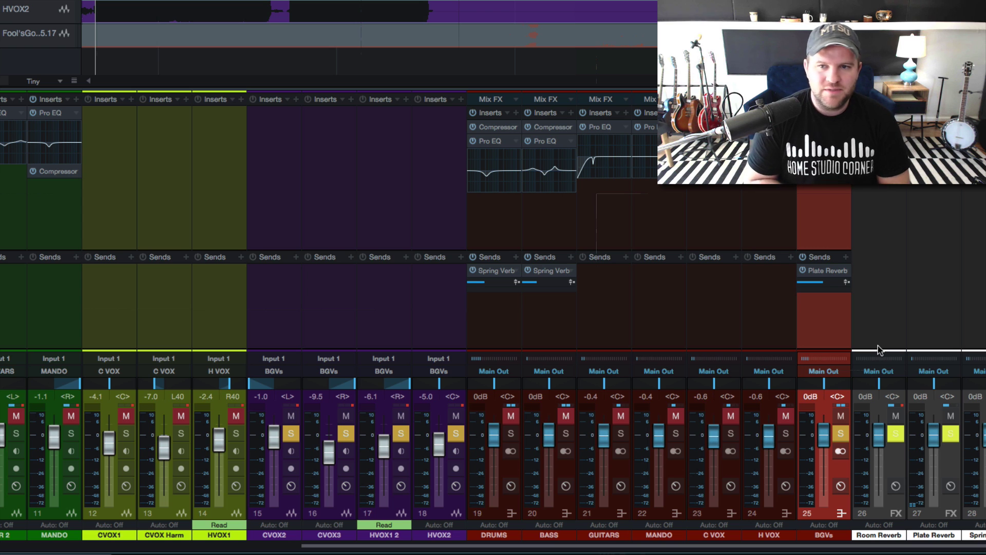
Play the soloed background vocals from bar 62, select the CVOX3 channel, and clear all solos to hear them in the full mix.
{"action": "key", "text": "space"}
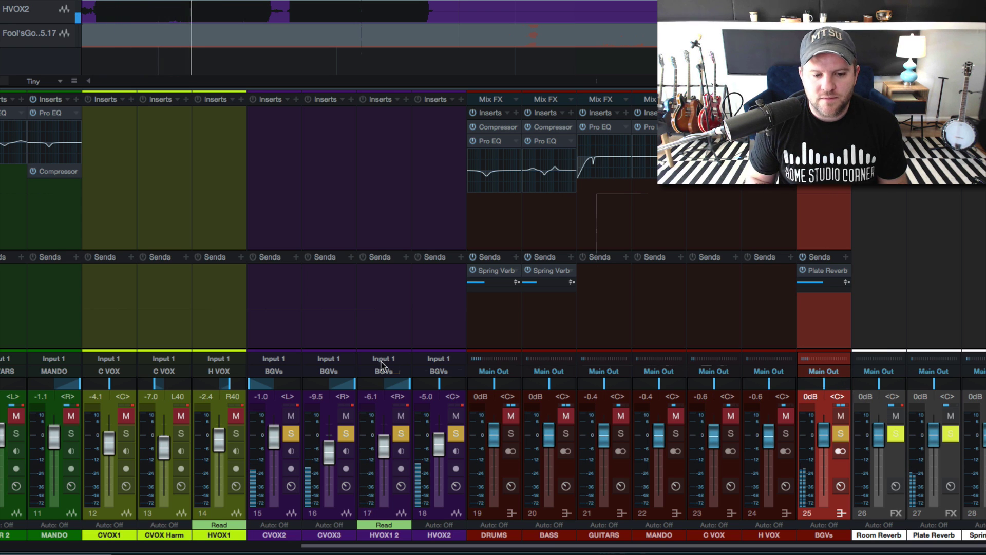
{"action": "left_click", "coordinate": [442, 335]}
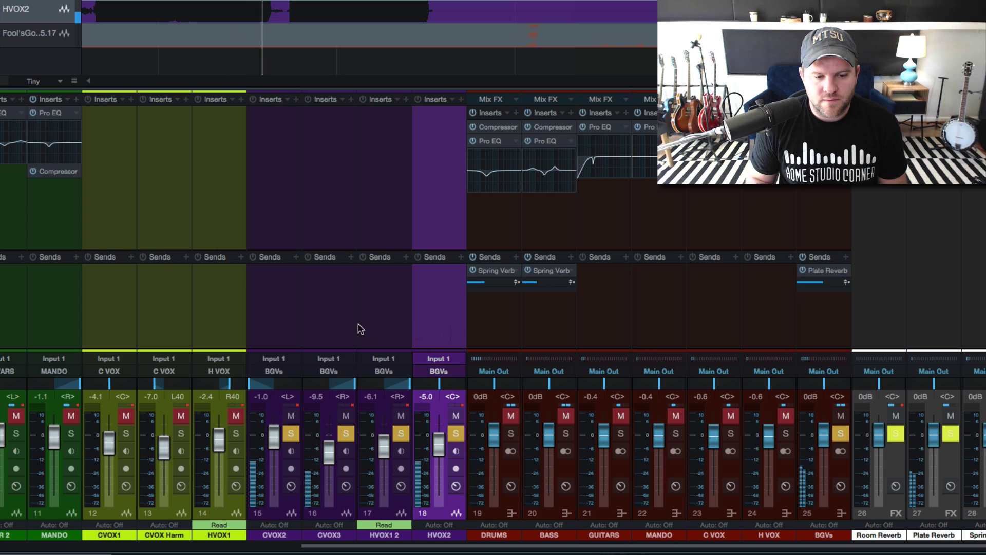
{"action": "left_click", "coordinate": [337, 329]}
{"action": "key", "text": "shift+s"}
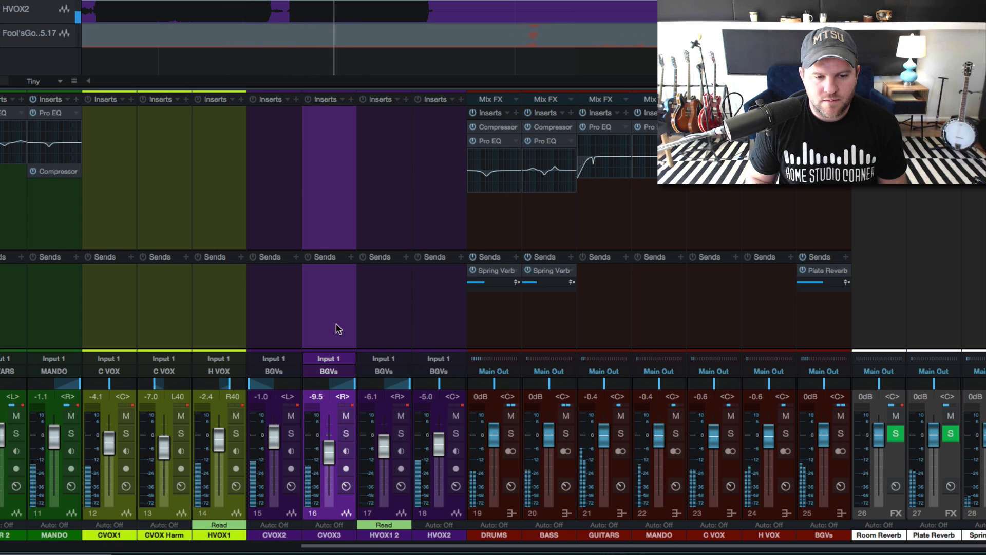
Play the full mix from about bar 56 and raise the BGVs bus's Plate Reverb send to +1.1 dB.
{"action": "key", "text": "s"}
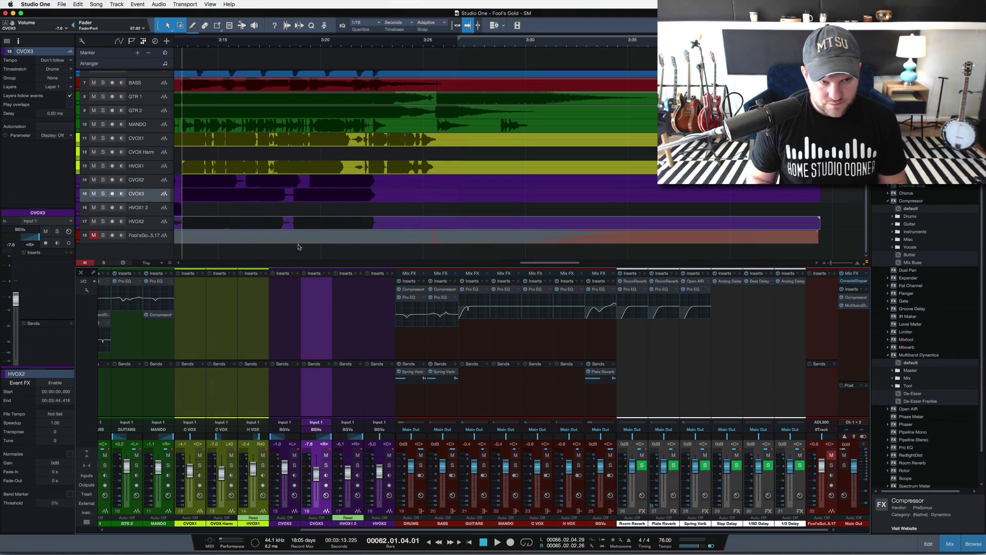
{"action": "scroll", "coordinate": [292, 239], "scroll_direction": "left", "scroll_amount": 10}
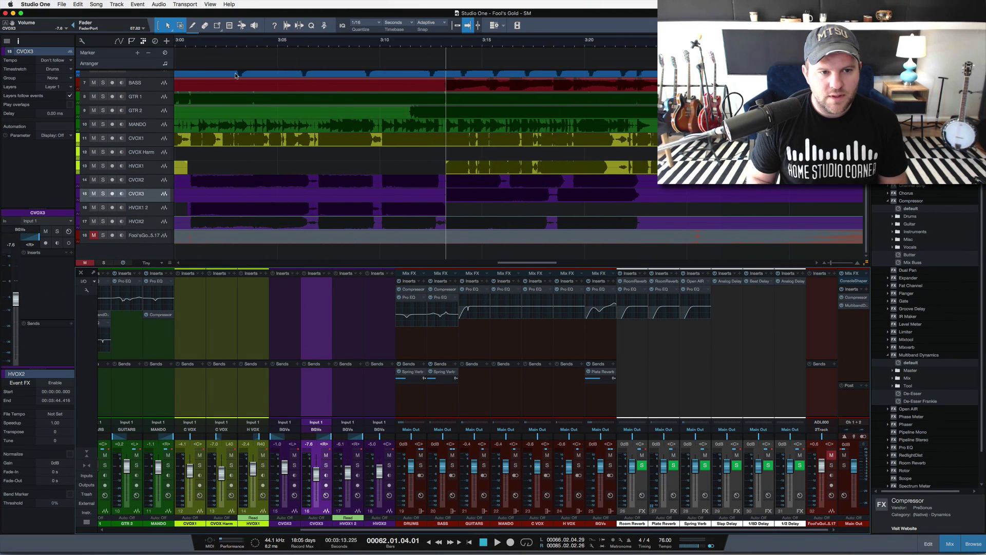
{"action": "left_click", "coordinate": [260, 46]}
{"action": "key", "text": "space"}
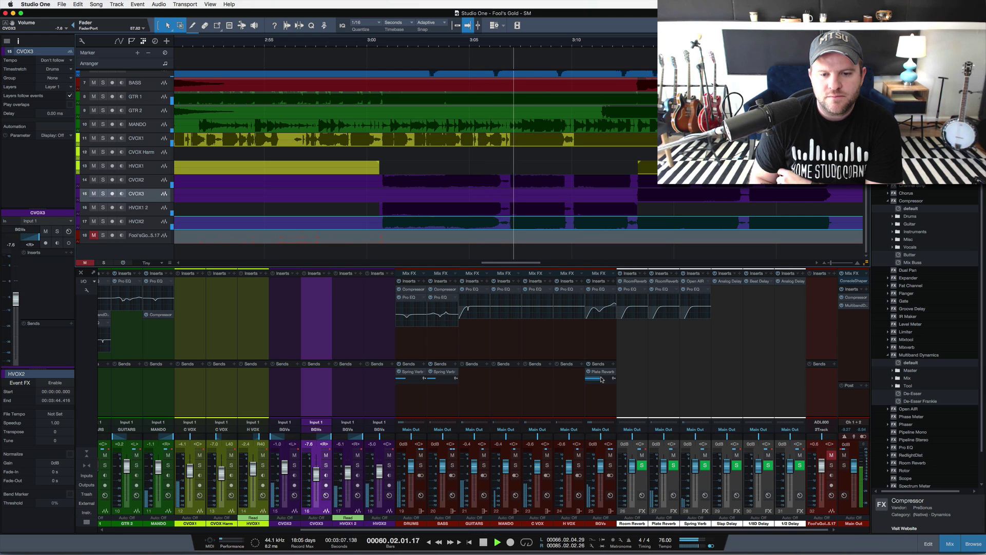
{"action": "mouse_move", "coordinate": [606, 380]}
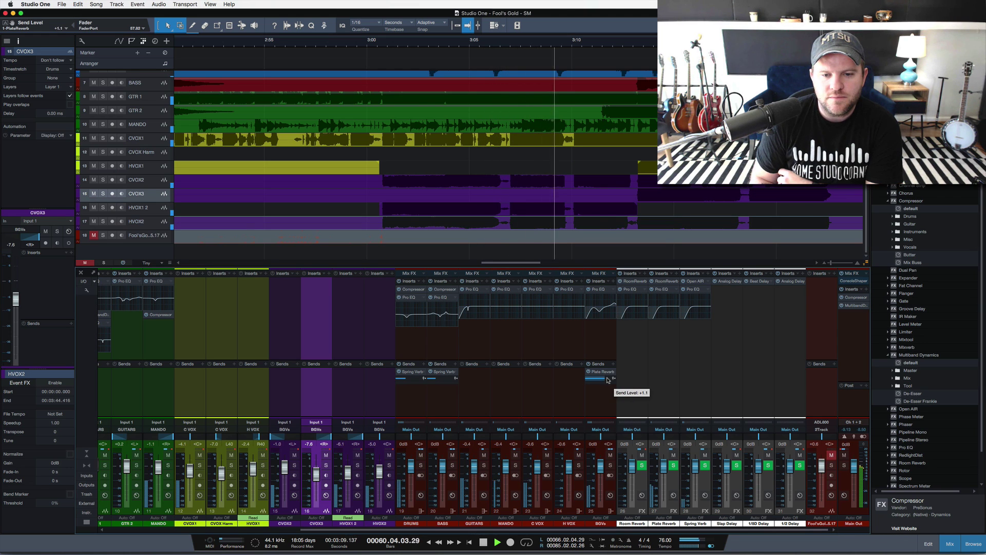
{"action": "left_click_drag", "start_coordinate": [606, 381], "coordinate": [607, 380]}
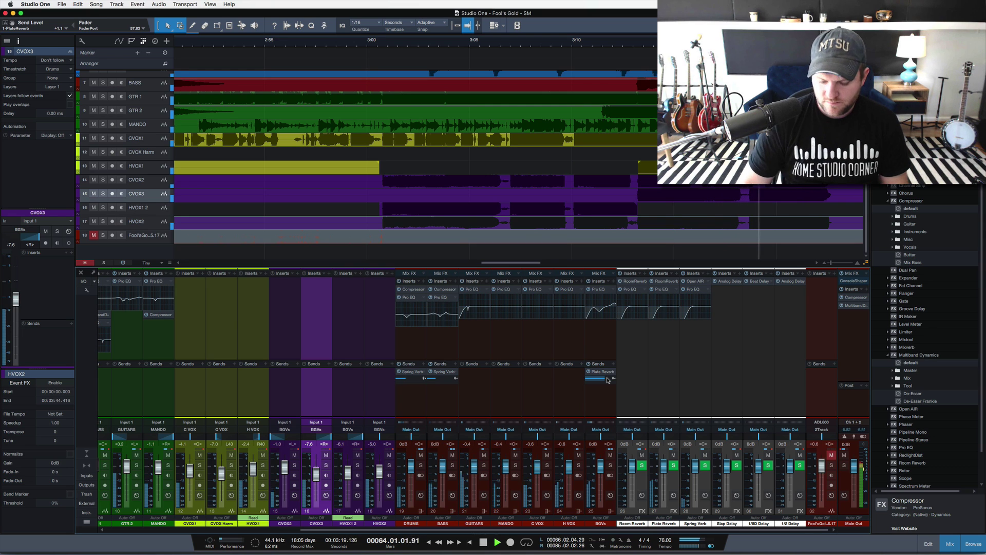
Solo the BGVs bus, bring its level to about -2.1 dB during playback, and clear the solo.
{"action": "left_click", "coordinate": [607, 394]}
{"action": "key", "text": "s"}
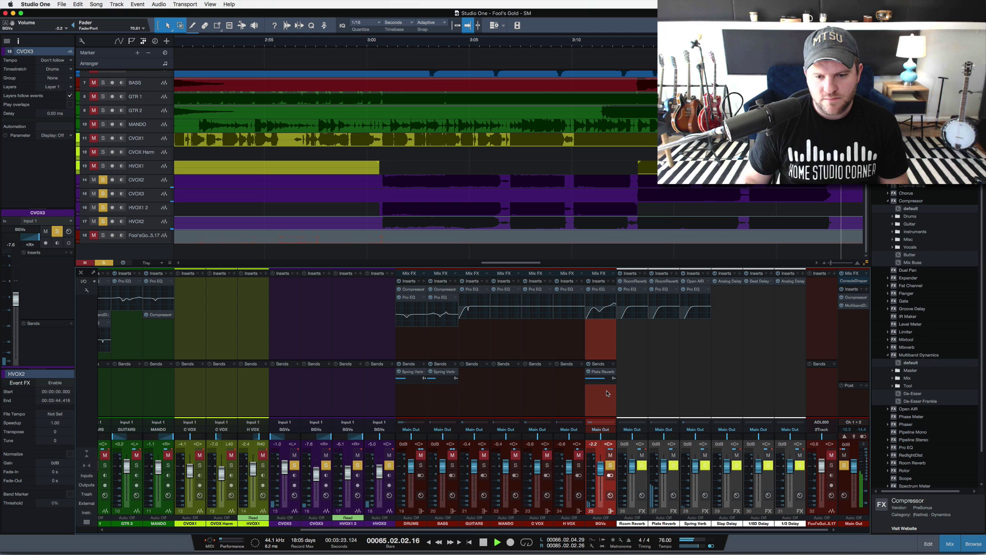
{"action": "key", "text": "space"}
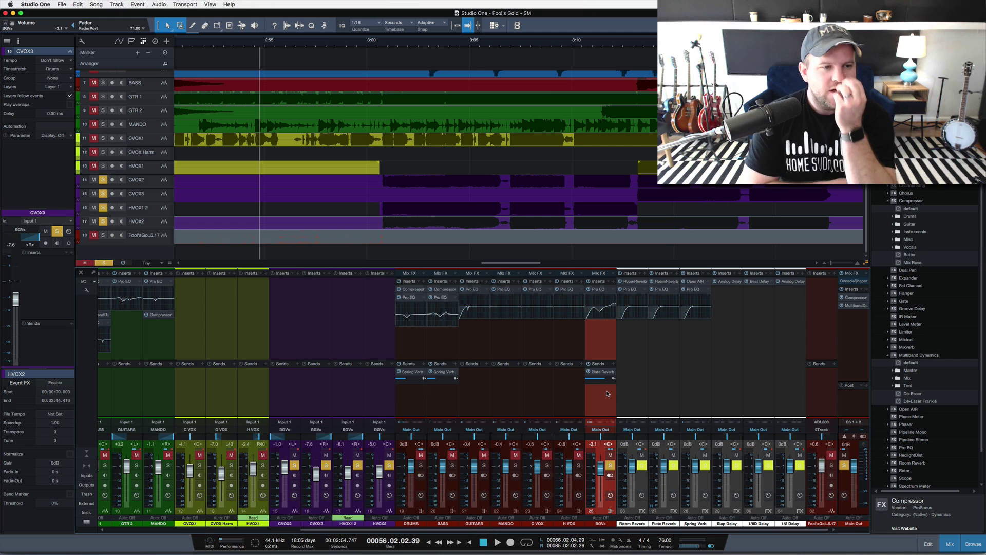
{"action": "key", "text": "s"}
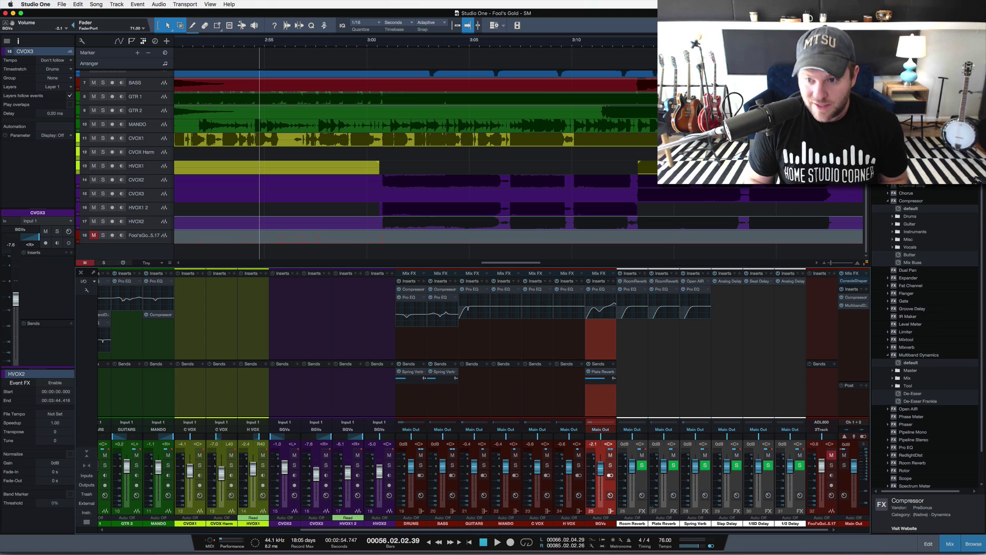
Insert a Chorus on the BGVs bus with the Plate Reverb send muted, using a 10.56 ms delay and 100% depth.
{"action": "left_click_drag", "start_coordinate": [906, 193], "coordinate": [602, 337]}
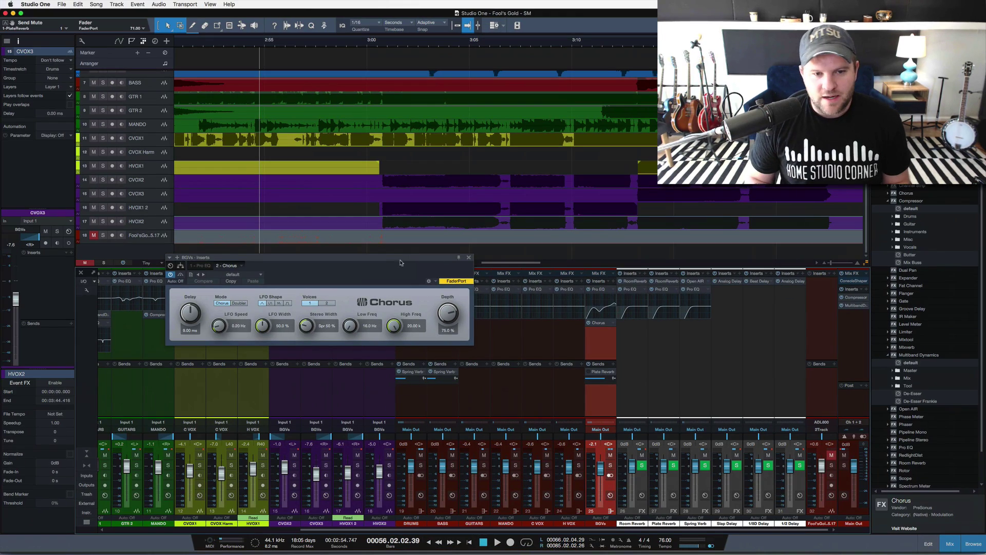
{"action": "left_click_drag", "start_coordinate": [401, 263], "coordinate": [508, 295]}
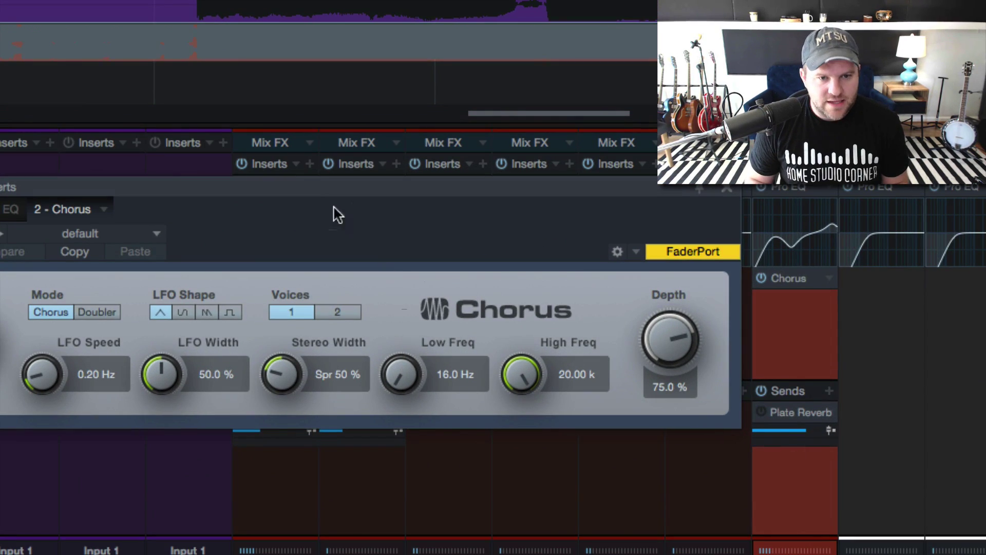
{"action": "left_click_drag", "start_coordinate": [342, 207], "coordinate": [418, 213]}
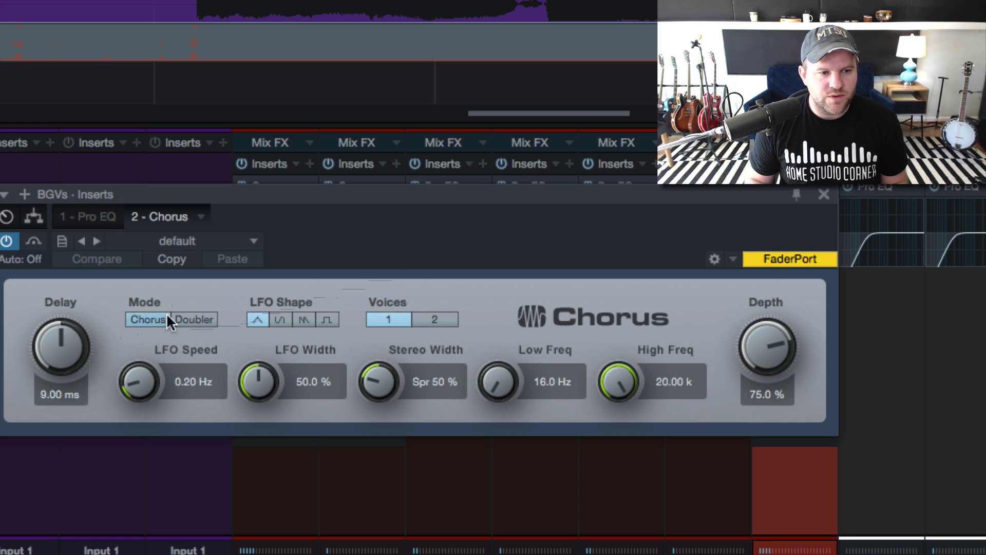
{"action": "left_click_drag", "start_coordinate": [61, 341], "coordinate": [57, 310]}
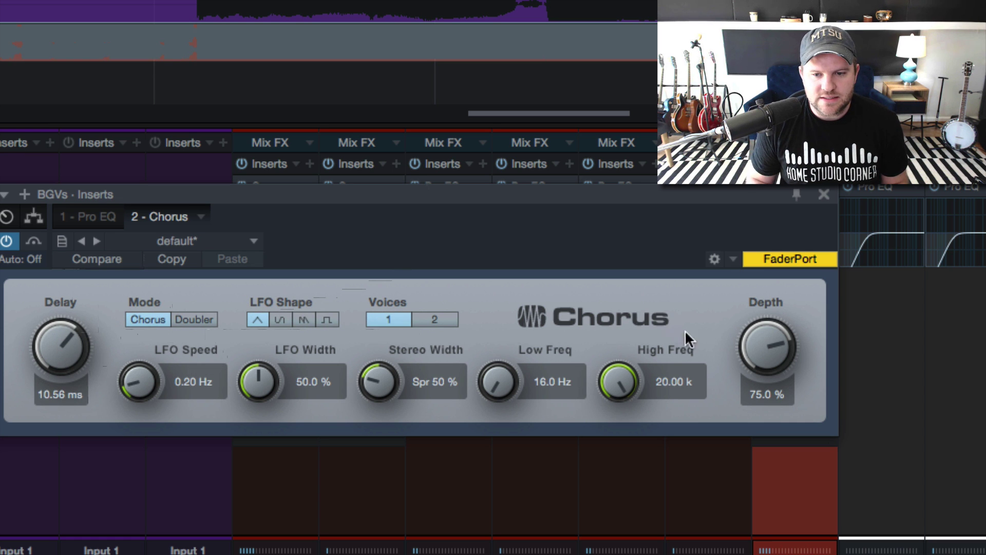
{"action": "left_click_drag", "start_coordinate": [737, 304], "coordinate": [750, 257]}
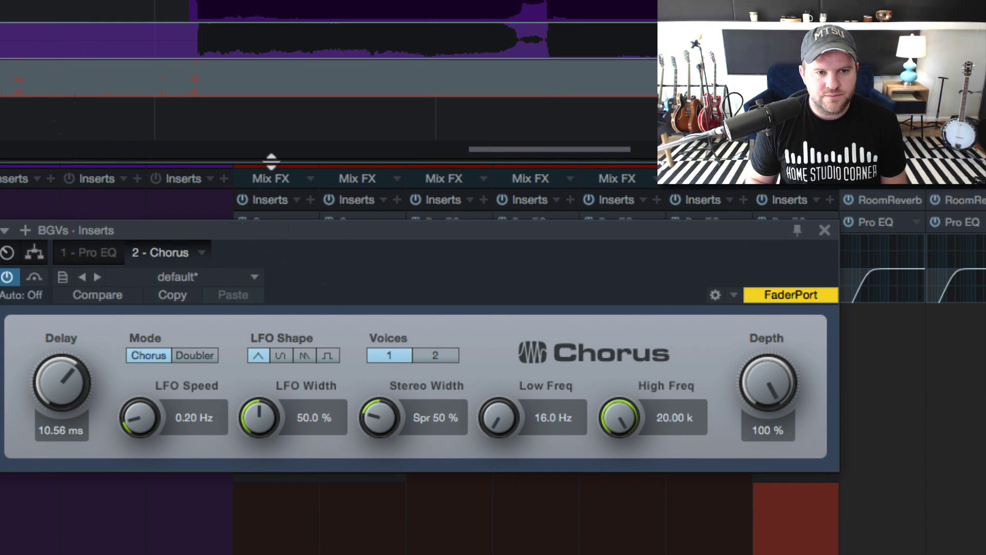
Play the soloed background vocals and set the BGVs Chorus to 2 voices with Full Spread stereo width.
{"action": "left_click", "coordinate": [186, 68]}
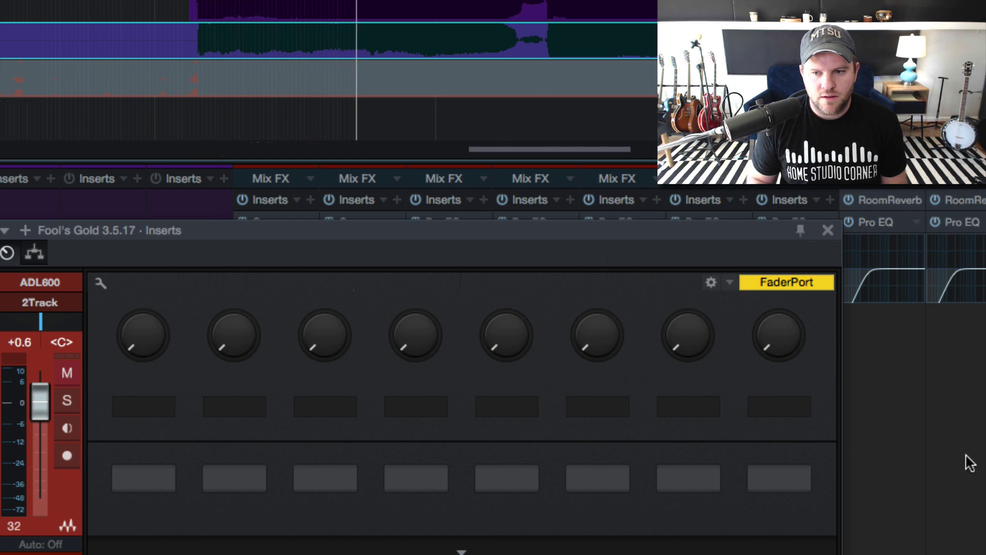
{"action": "left_click", "coordinate": [828, 231]}
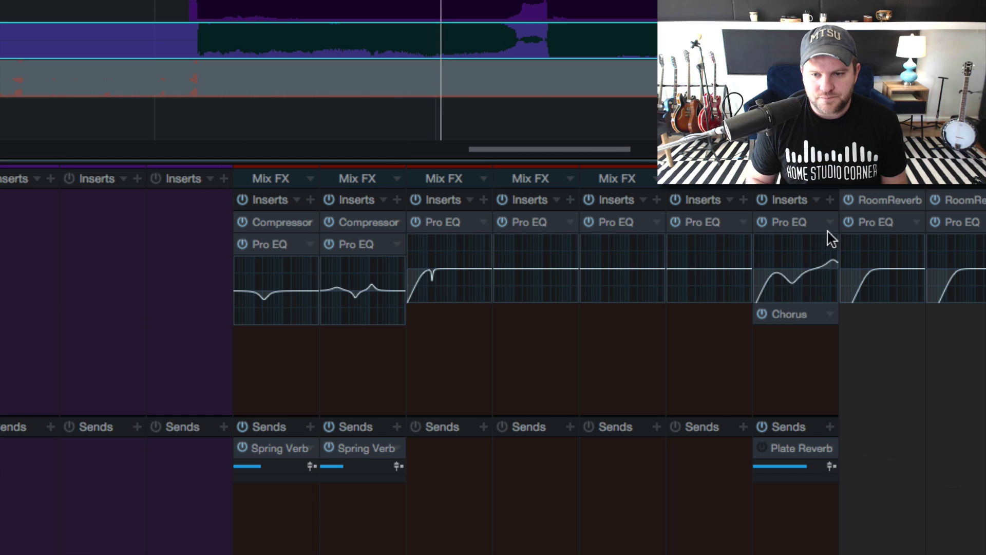
{"action": "left_click", "coordinate": [787, 316]}
{"action": "left_click_drag", "start_coordinate": [395, 238], "coordinate": [465, 245]}
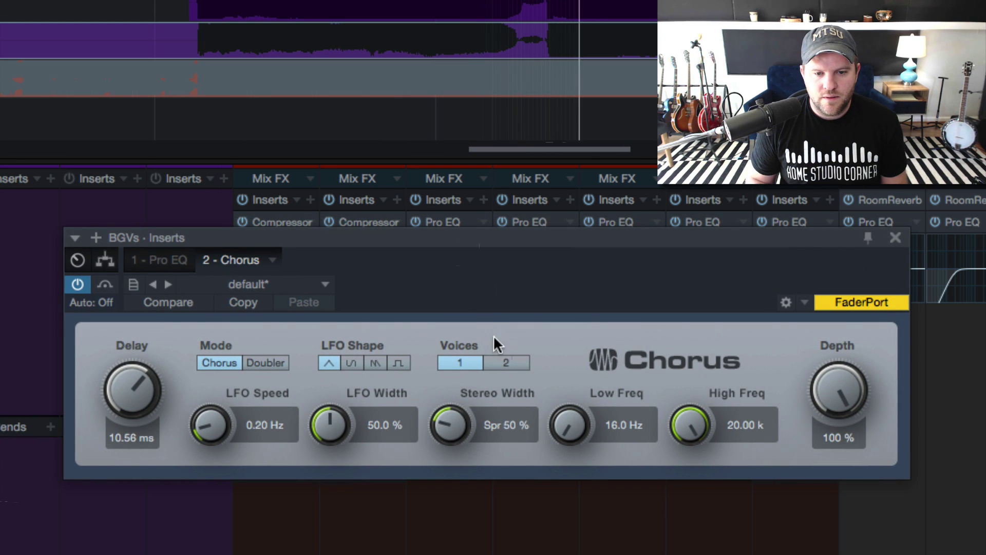
{"action": "left_click", "coordinate": [496, 356]}
{"action": "left_click_drag", "start_coordinate": [454, 404], "coordinate": [400, 202]}
{"action": "left_click_drag", "start_coordinate": [444, 452], "coordinate": [467, 535]}
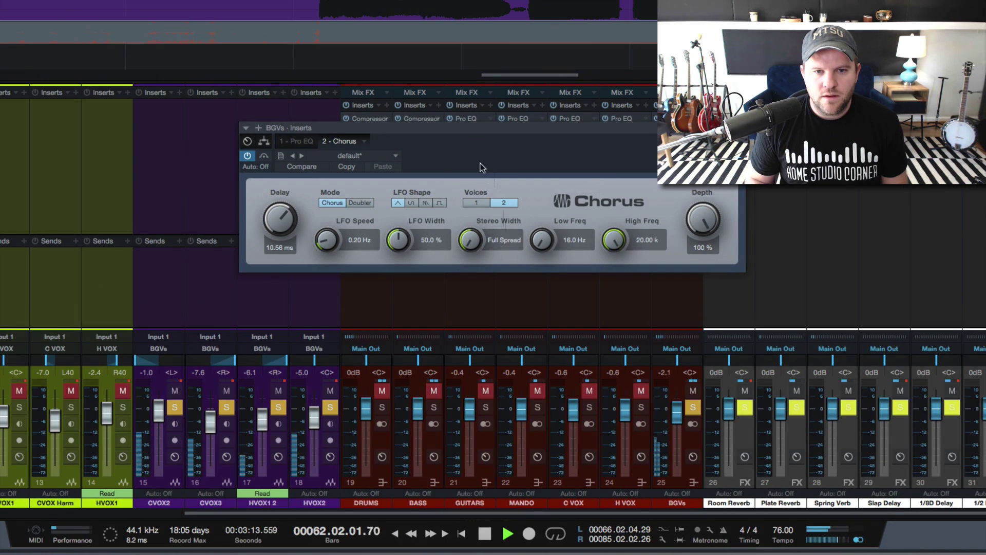
Compare one and two Chorus voices during playback, keep 2 voices, and set the delay to 12.72 ms.
{"action": "left_click_drag", "start_coordinate": [476, 83], "coordinate": [333, 219]}
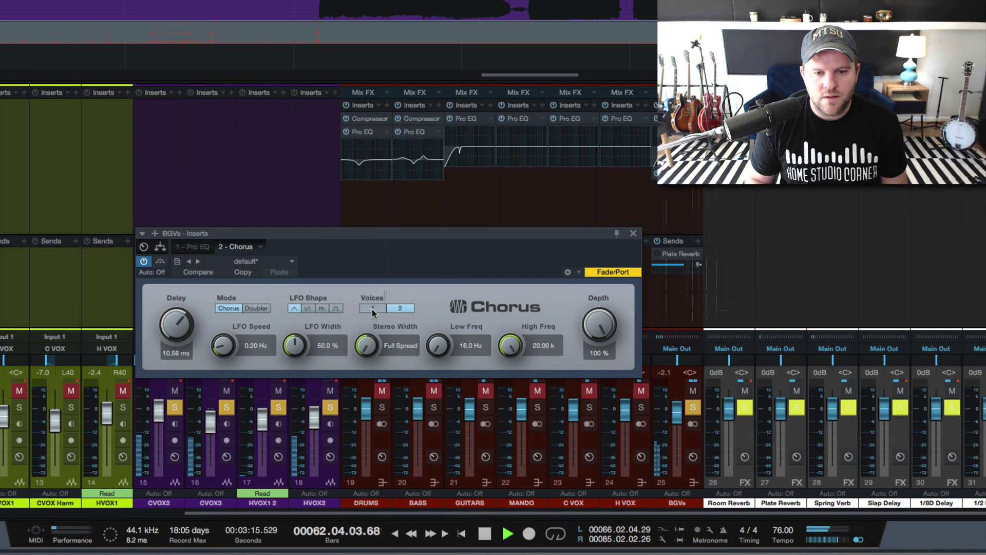
{"action": "left_click", "coordinate": [371, 308]}
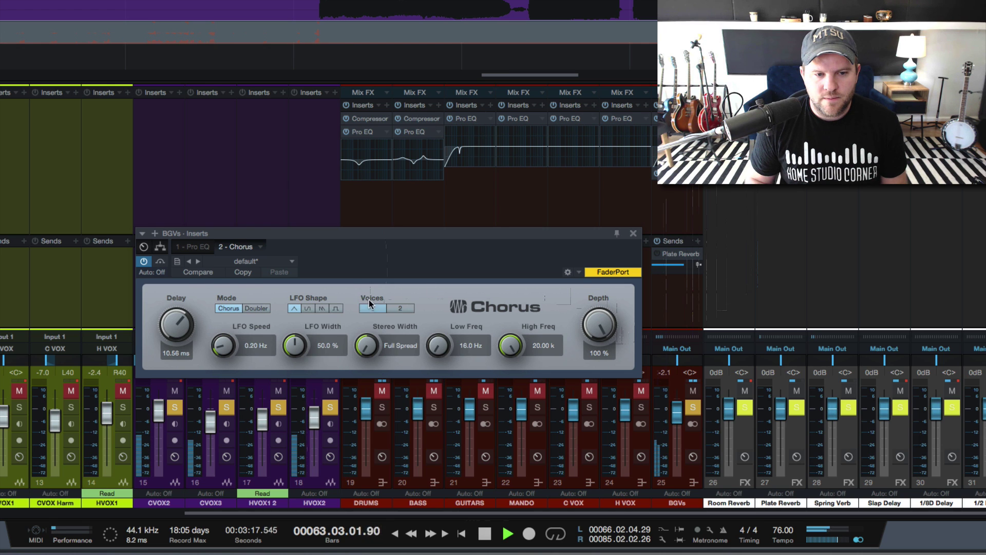
{"action": "left_click_drag", "start_coordinate": [183, 322], "coordinate": [186, 313]}
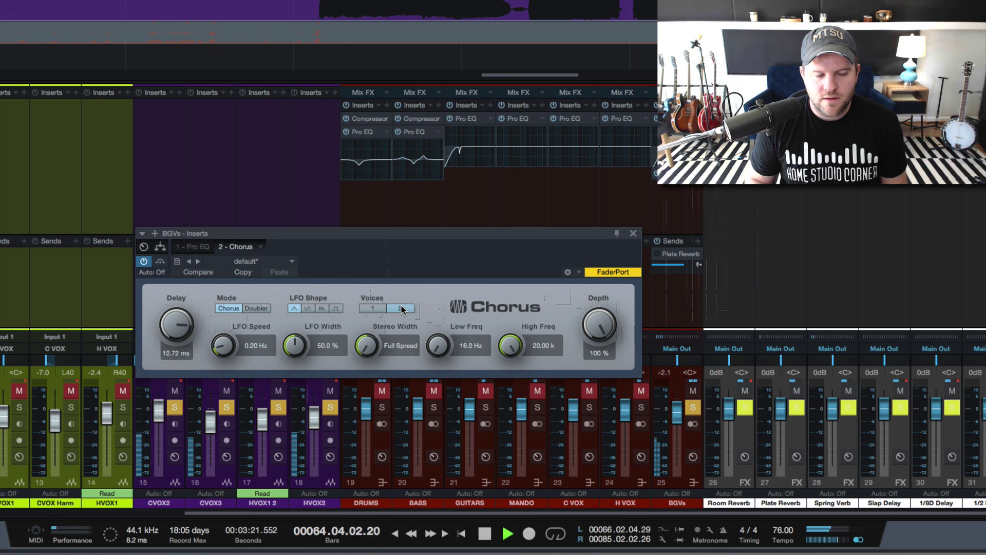
Audition the BGVs effect in Doubler mode, return it to Chorus mode, and set the delay to 13.20 ms.
{"action": "left_click", "coordinate": [252, 309]}
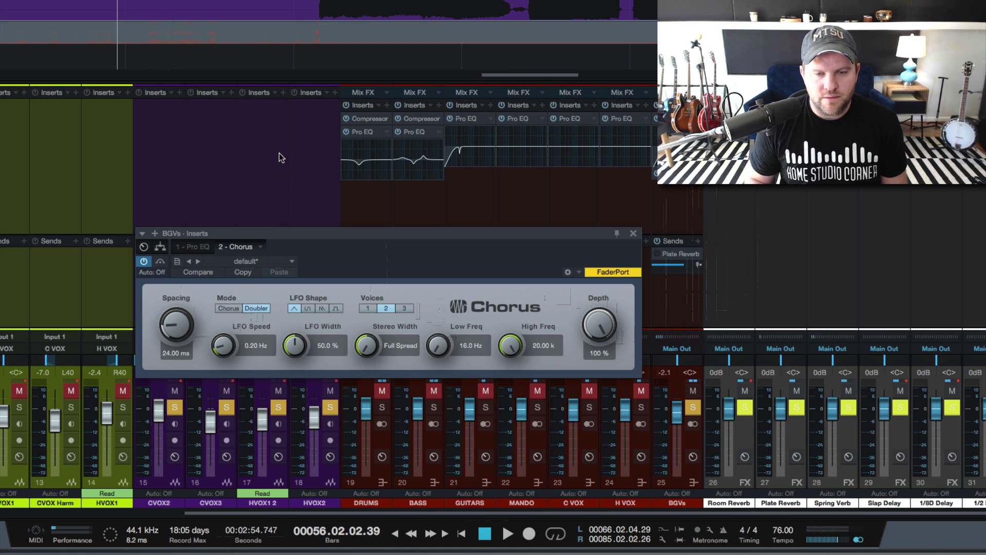
{"action": "key", "text": "KP_Add"}
{"action": "key", "text": "space"}
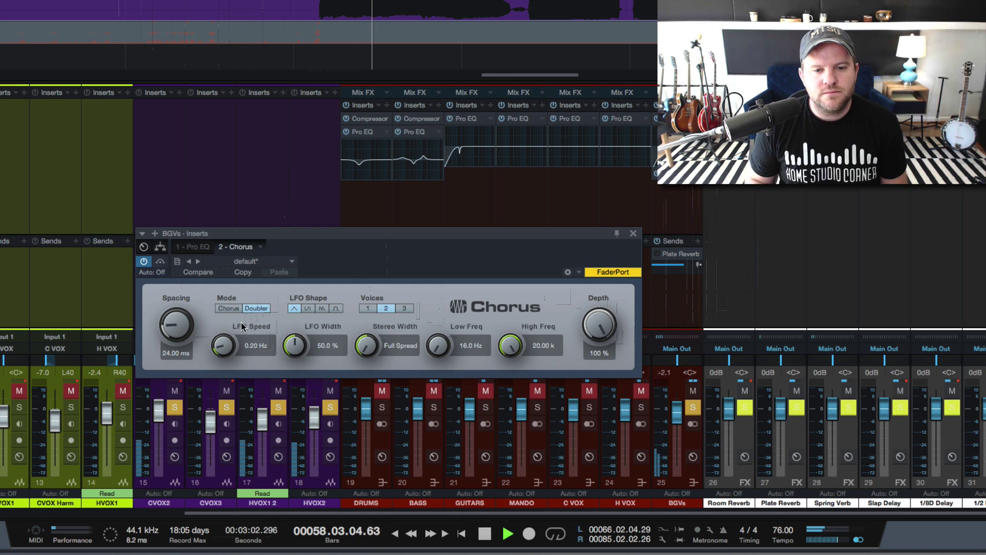
{"action": "left_click", "coordinate": [230, 308]}
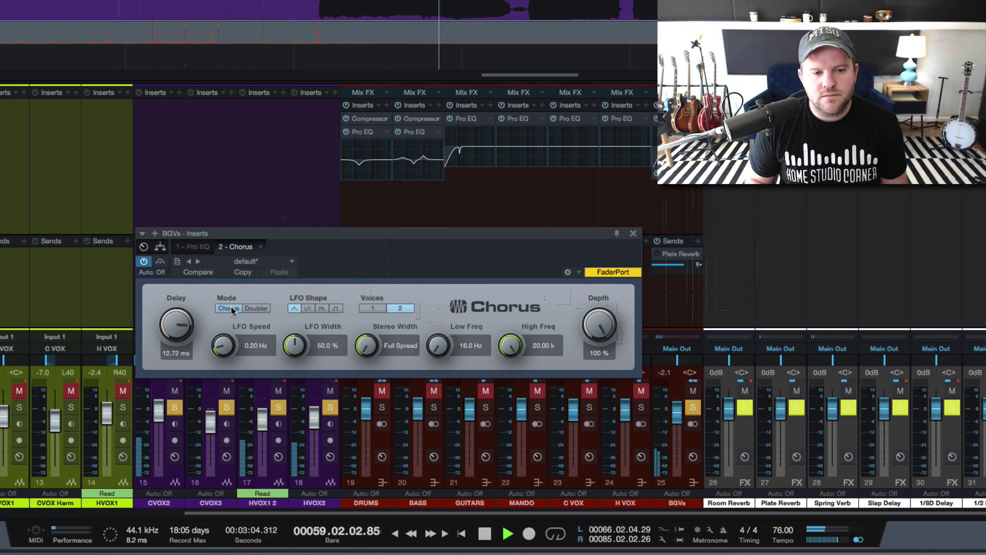
{"action": "key", "text": "space"}
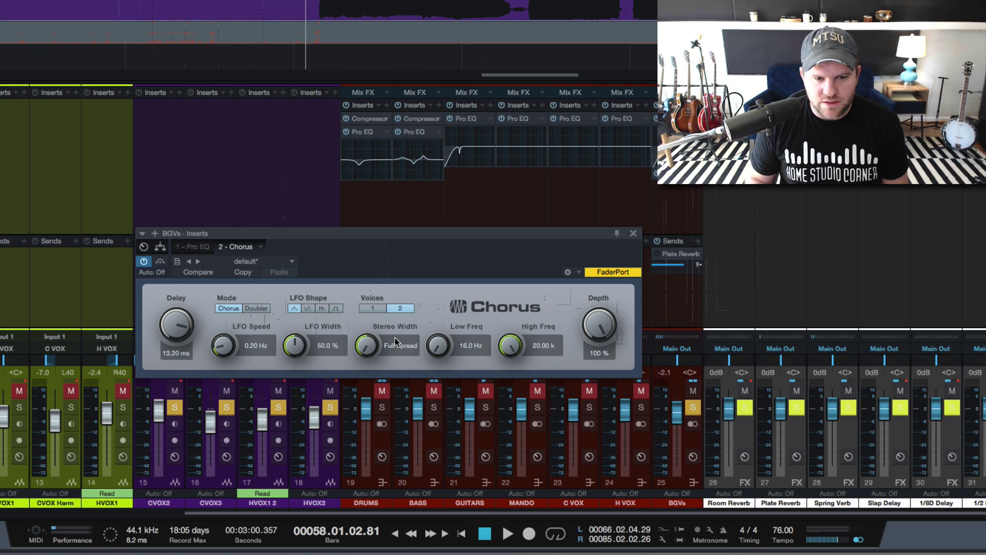
Compare the soloed background vocals with the Chorus bypassed and active, playing from bar 58 and again from bar 62.
{"action": "key", "text": "space"}
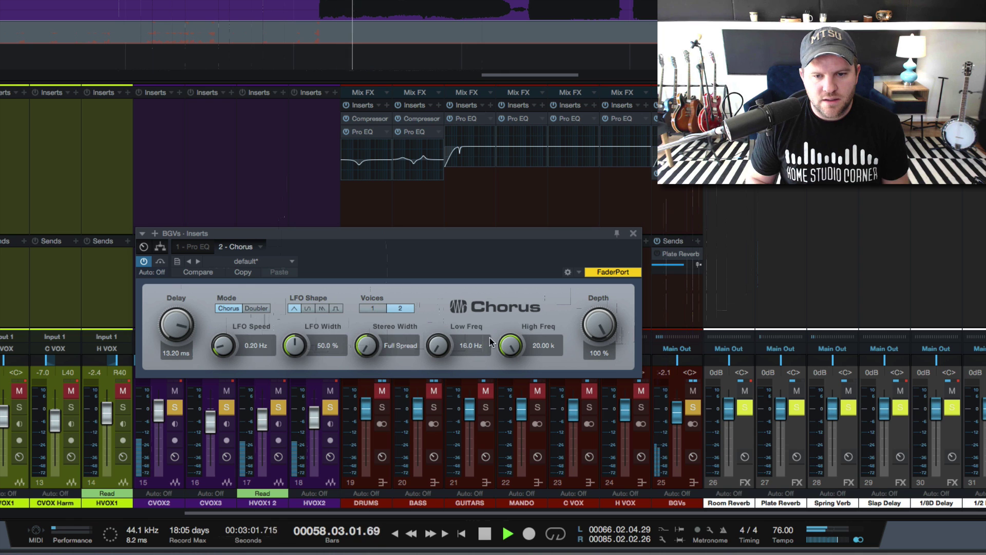
{"action": "left_click", "coordinate": [144, 262]}
{"action": "left_click", "coordinate": [144, 262]}
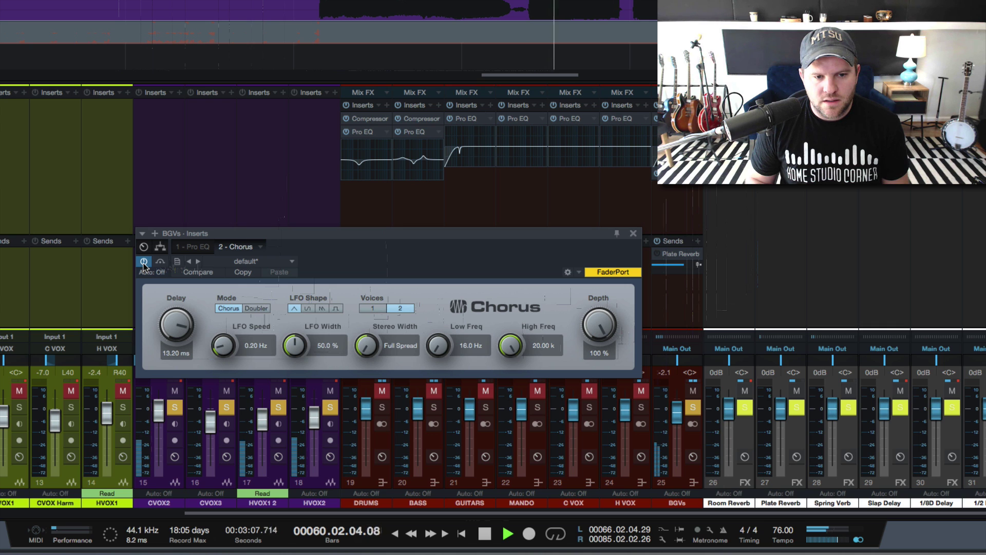
{"action": "left_click", "coordinate": [144, 262]}
{"action": "left_click", "coordinate": [144, 263]}
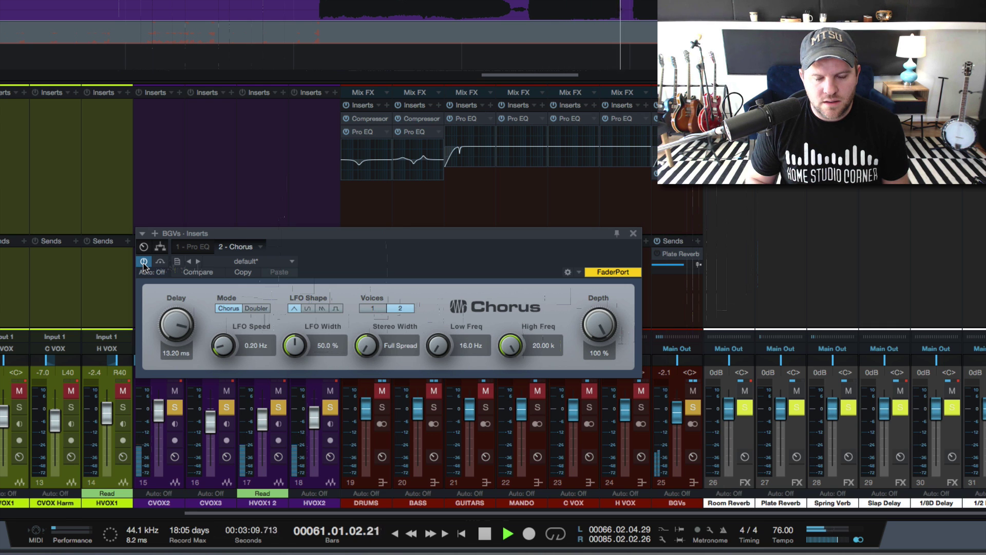
{"action": "key", "text": "space"}
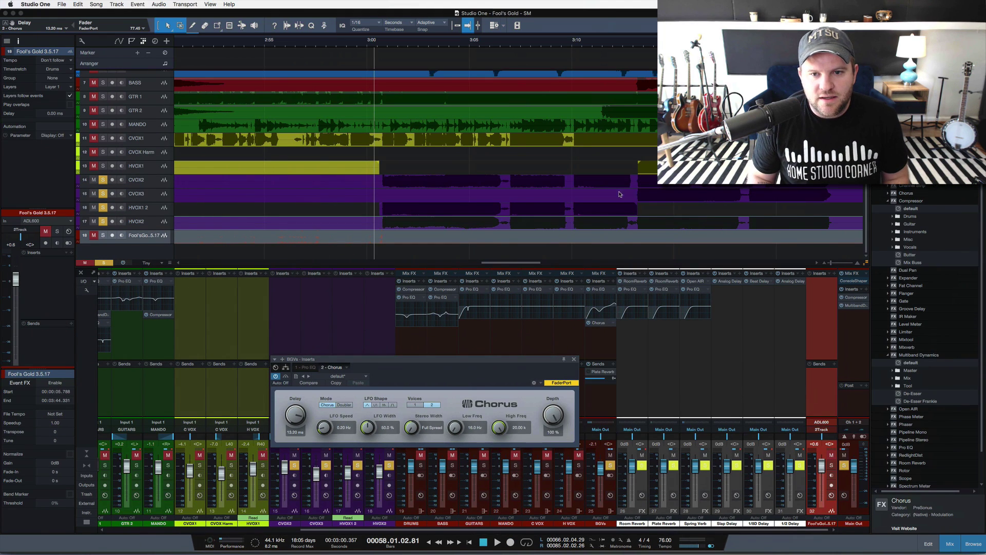
{"action": "left_click", "coordinate": [632, 45]}
{"action": "key", "text": "space"}
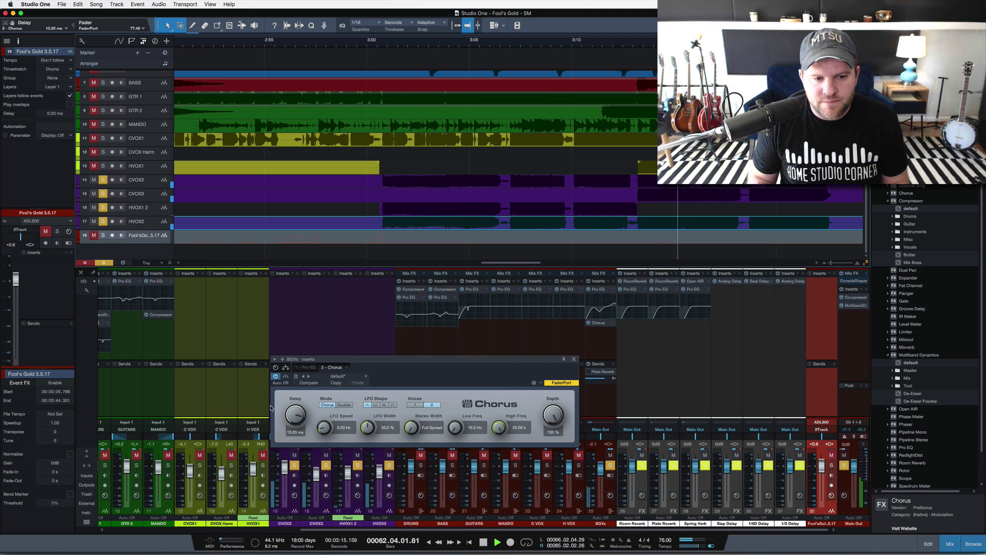
{"action": "left_click", "coordinate": [276, 377]}
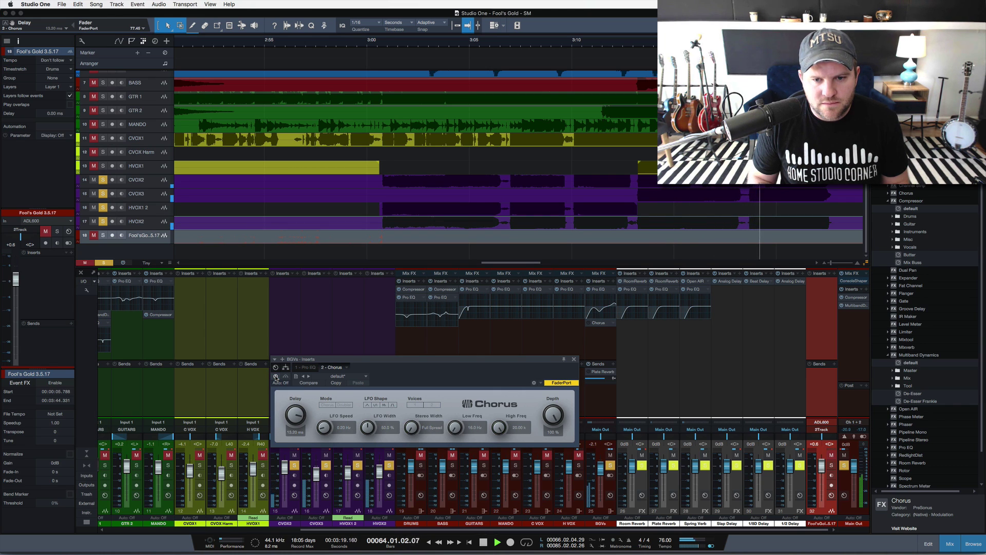
{"action": "left_click", "coordinate": [276, 377]}
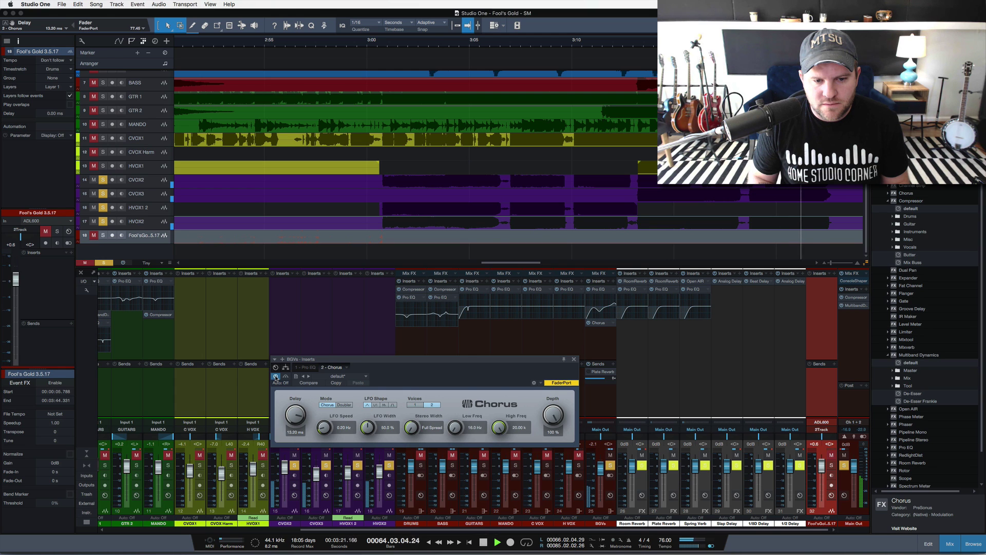
{"action": "key", "text": "space"}
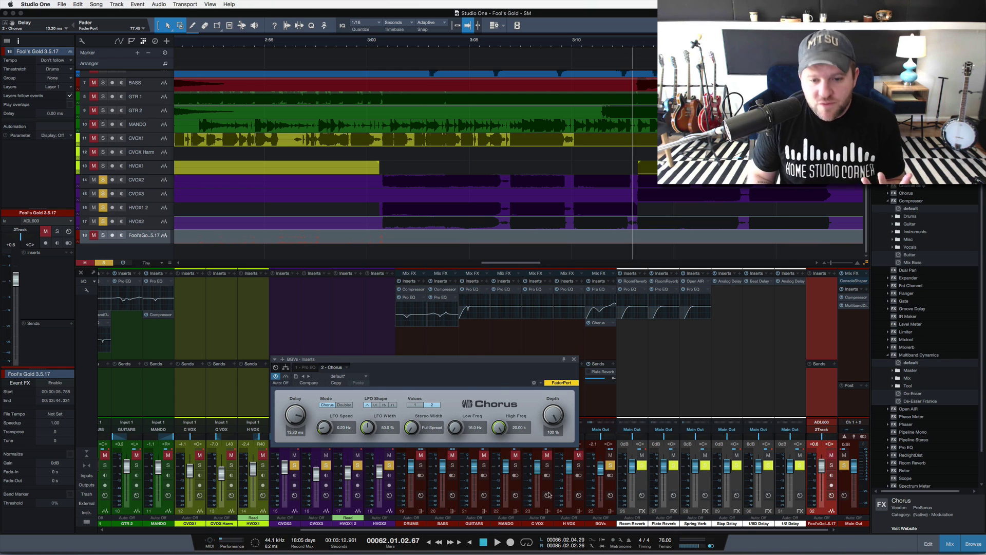
Re-enable the BGVs bus's Plate Reverb send at -5.6 dB, play the vocals, and close the Chorus window.
{"action": "left_click", "coordinate": [590, 372]}
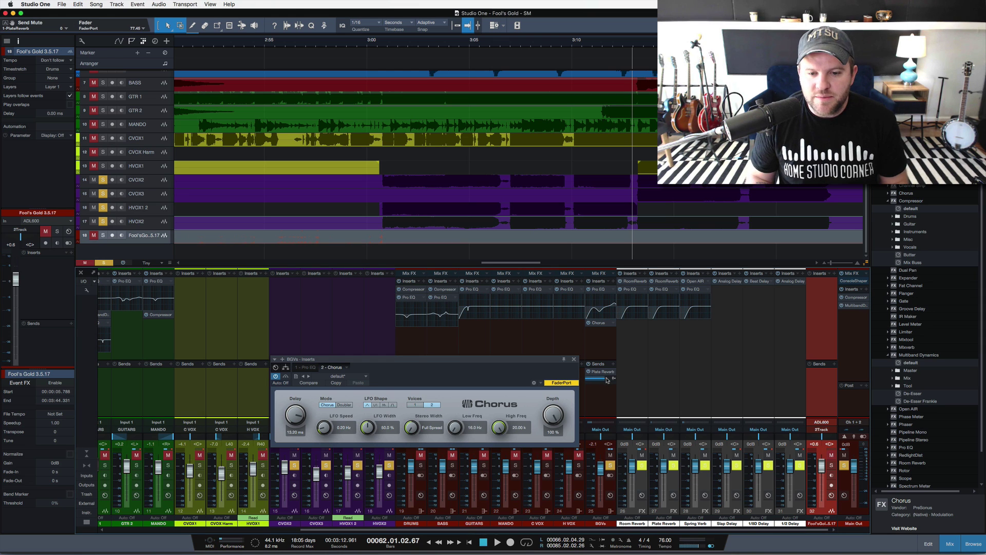
{"action": "key", "text": "space"}
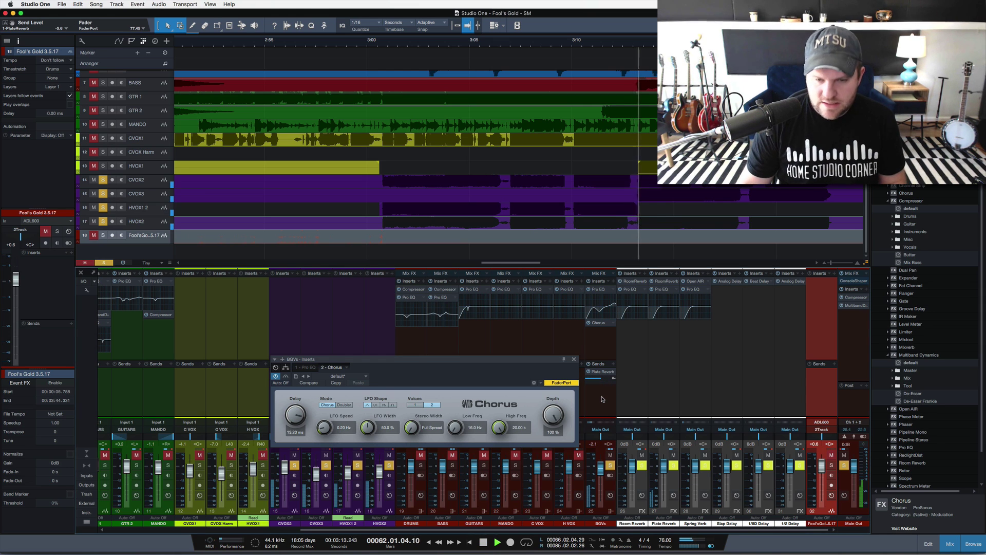
{"action": "left_click", "coordinate": [574, 360]}
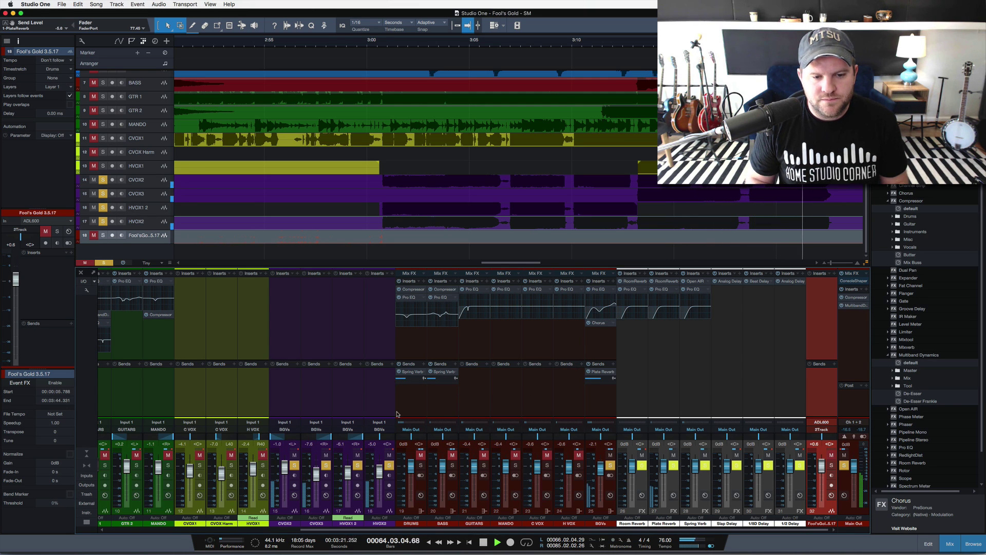
Set the CVOX3 track's level to -3.3 dB, clear the background vocal solos, and play the full mix.
{"action": "left_click", "coordinate": [483, 194]}
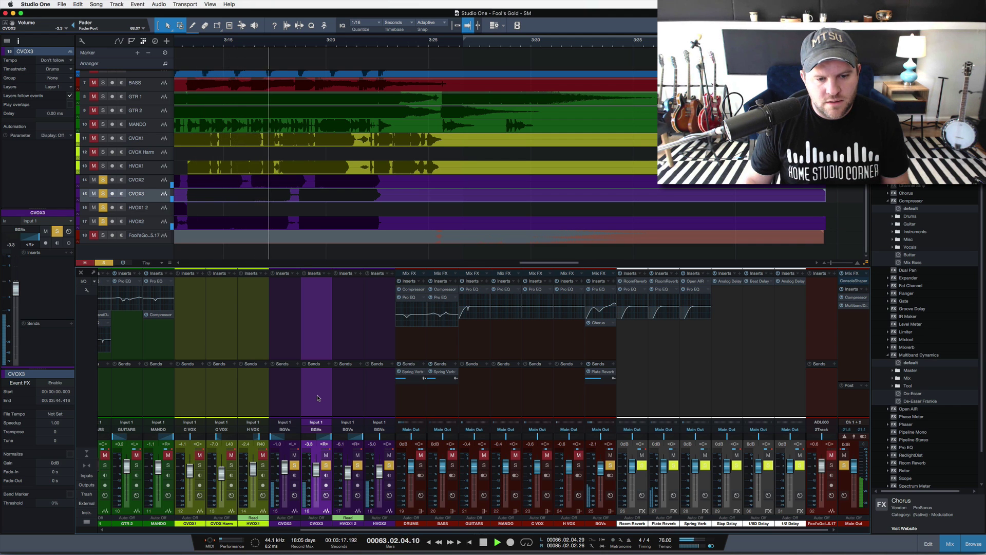
{"action": "left_click", "coordinate": [593, 409]}
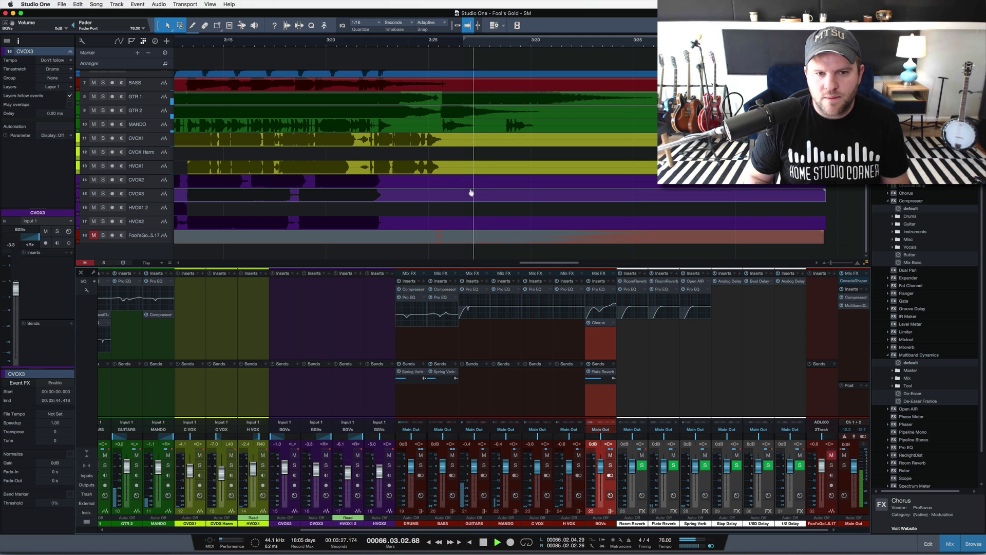
{"action": "key", "text": "space"}
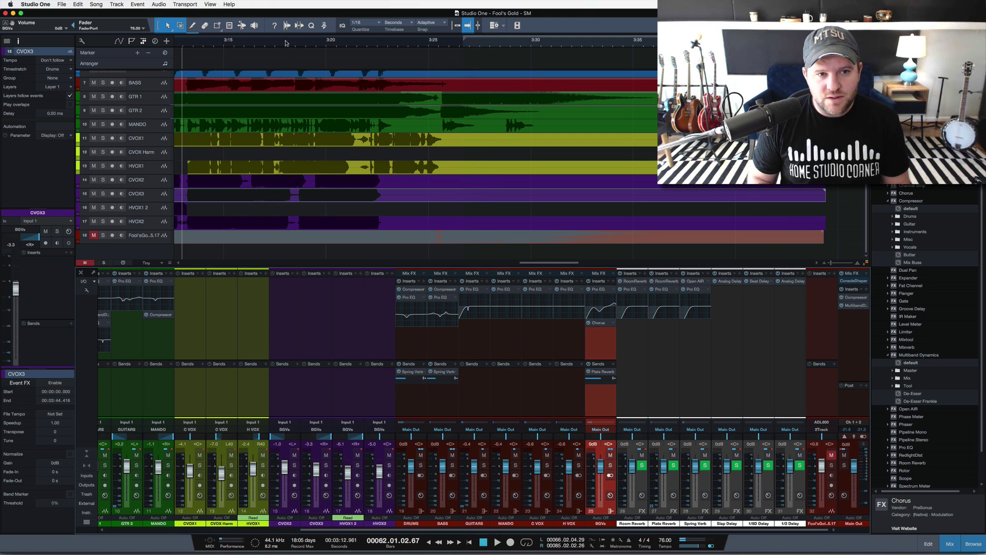
Lower the C VOX and H VOX buses together to -∞.
{"action": "key", "text": "w"}
{"action": "key", "text": "w"}
{"action": "key", "text": "w"}
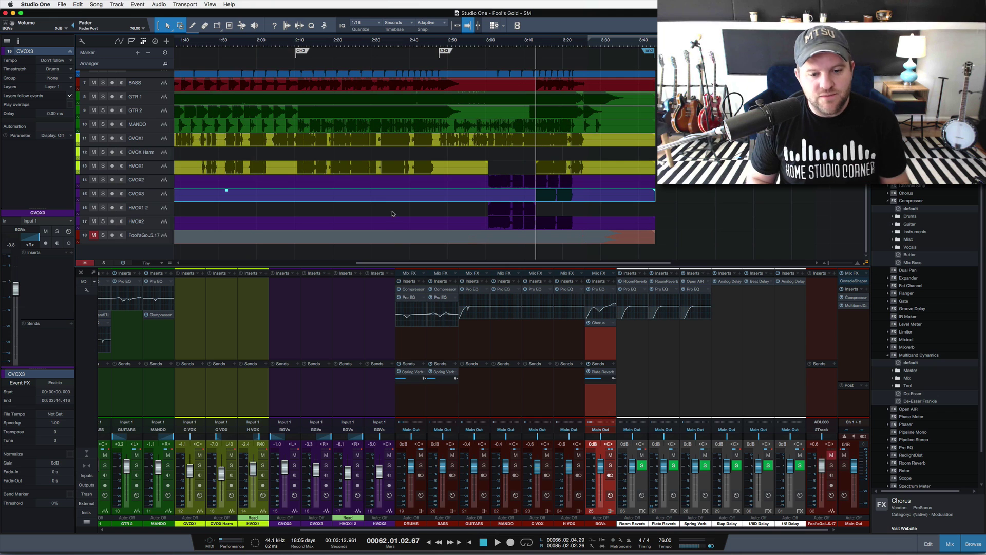
{"action": "left_click", "coordinate": [544, 394]}
{"action": "left_click", "coordinate": [567, 394], "text": "shift"}
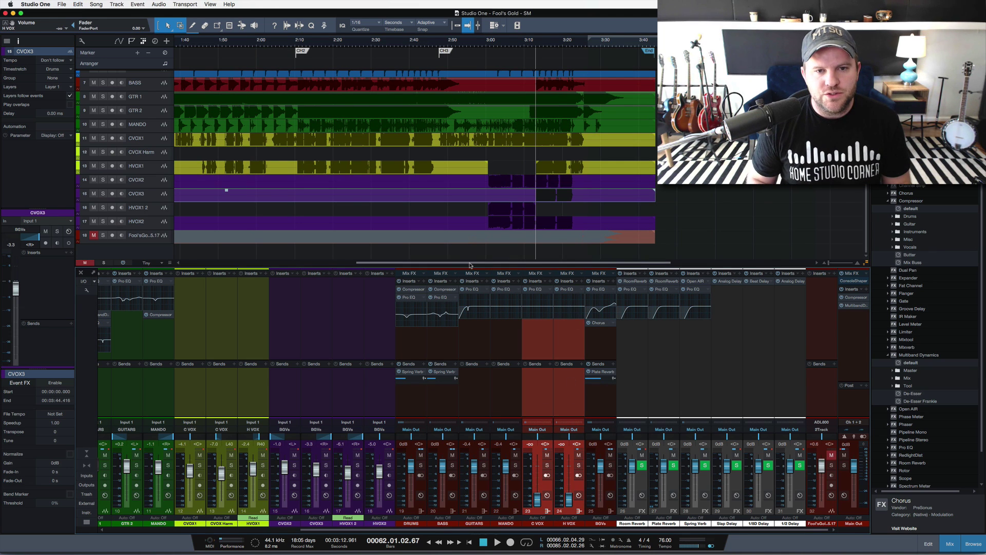
Play the mix from bar 54, just after the CH3 marker, through the background vocal section.
{"action": "left_click_drag", "start_coordinate": [470, 265], "coordinate": [395, 265]}
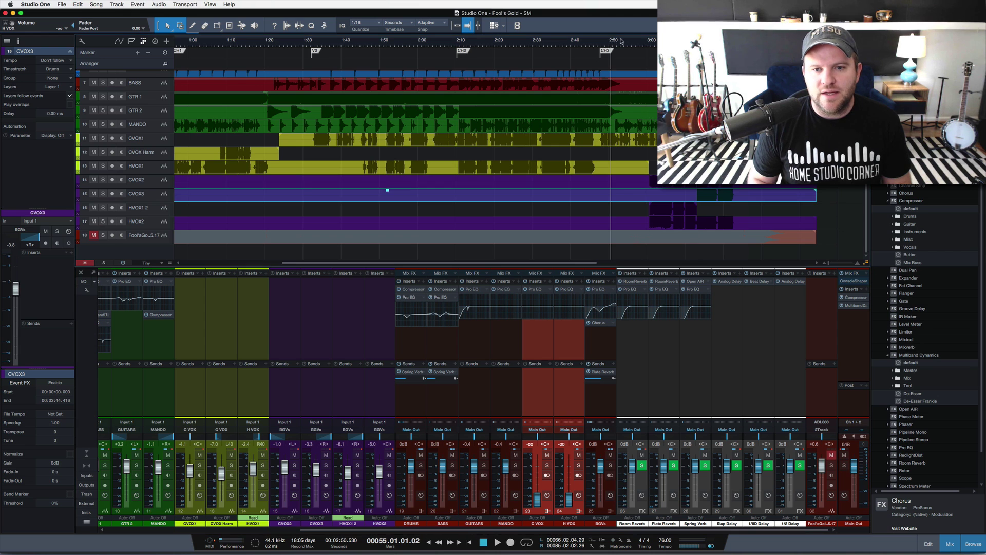
{"action": "left_click_drag", "start_coordinate": [622, 41], "coordinate": [548, 79]}
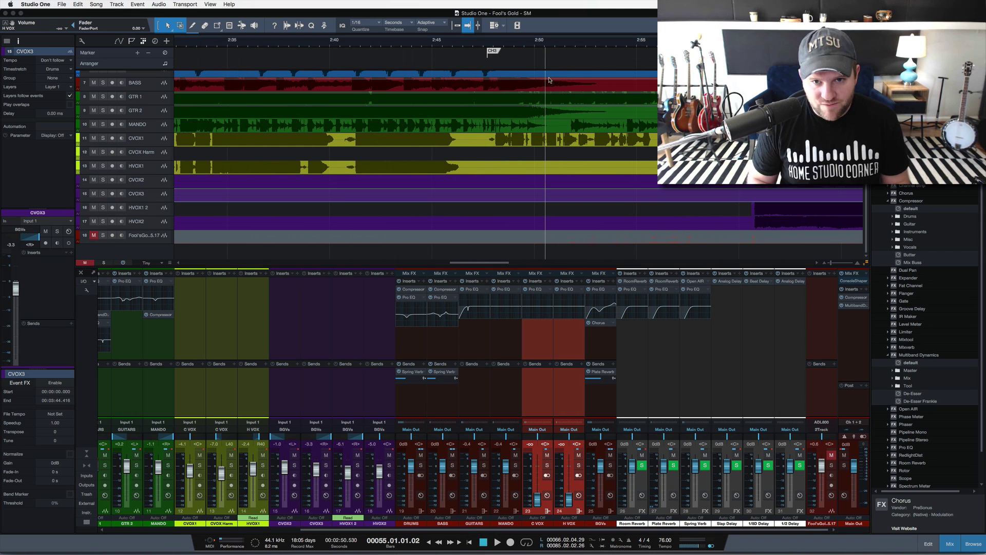
{"action": "left_click", "coordinate": [489, 46]}
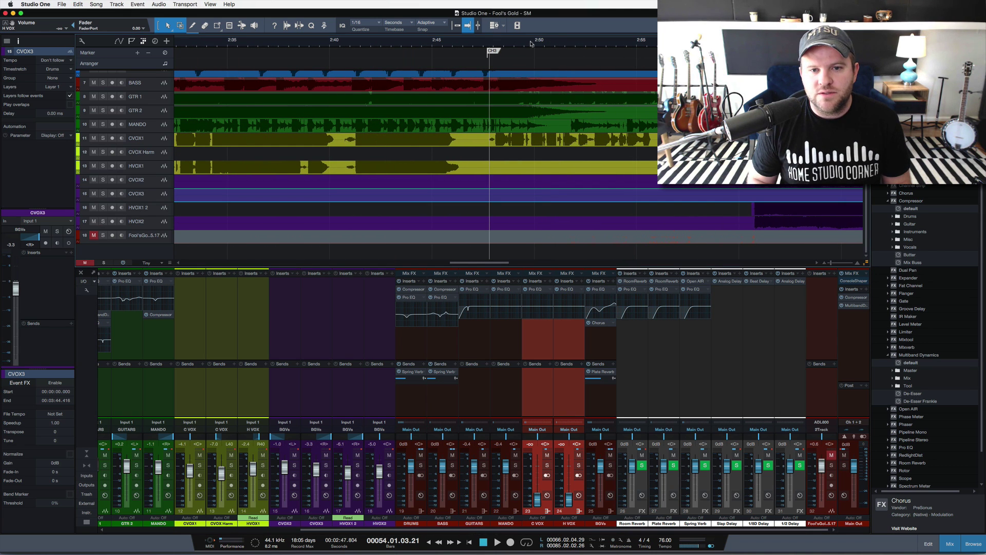
{"action": "left_click", "coordinate": [531, 45]}
{"action": "key", "text": "space"}
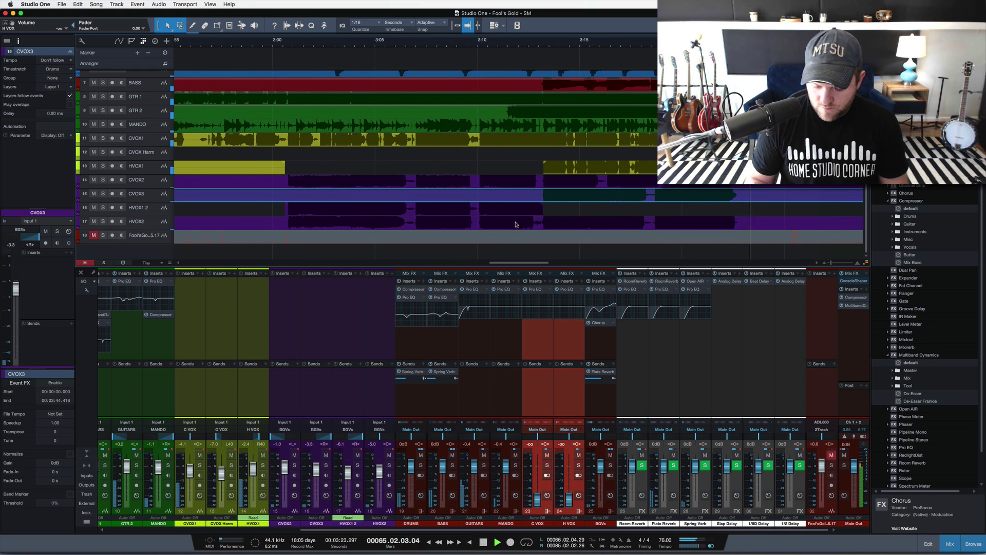
{"action": "key", "text": "space"}
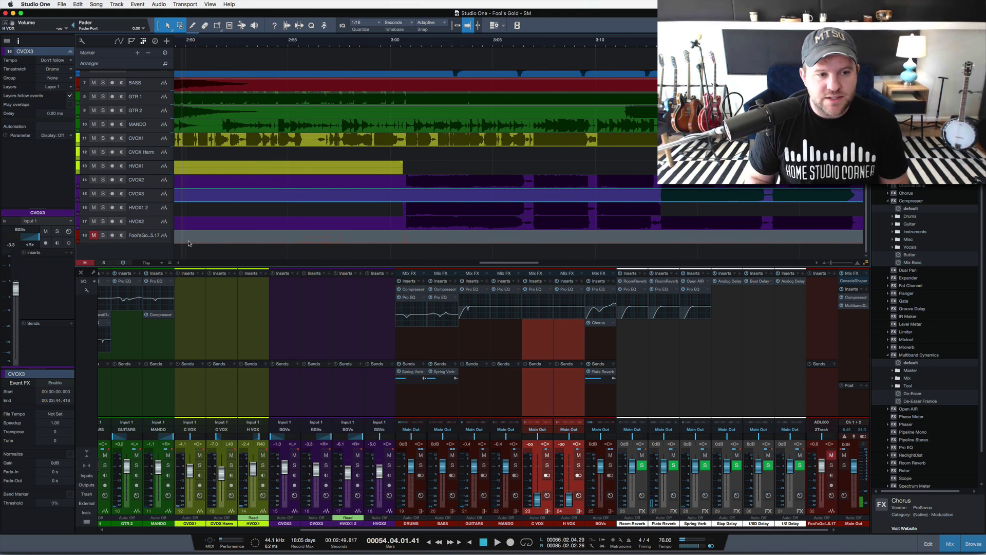
Play from bar 58 and solo the HVOX2 track to hear it alone.
{"action": "left_click", "coordinate": [163, 225]}
{"action": "left_click", "coordinate": [401, 47]}
{"action": "key", "text": "space"}
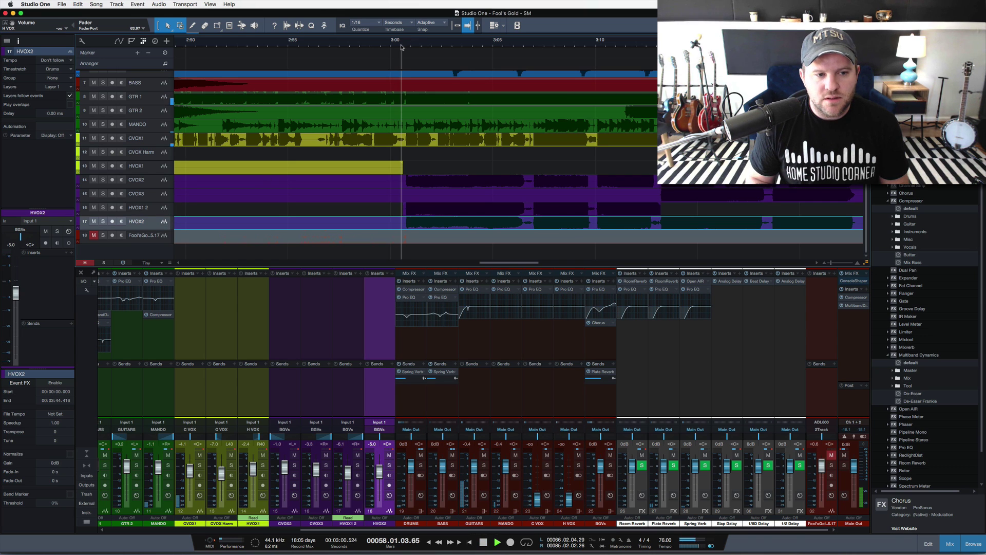
{"action": "key", "text": "s"}
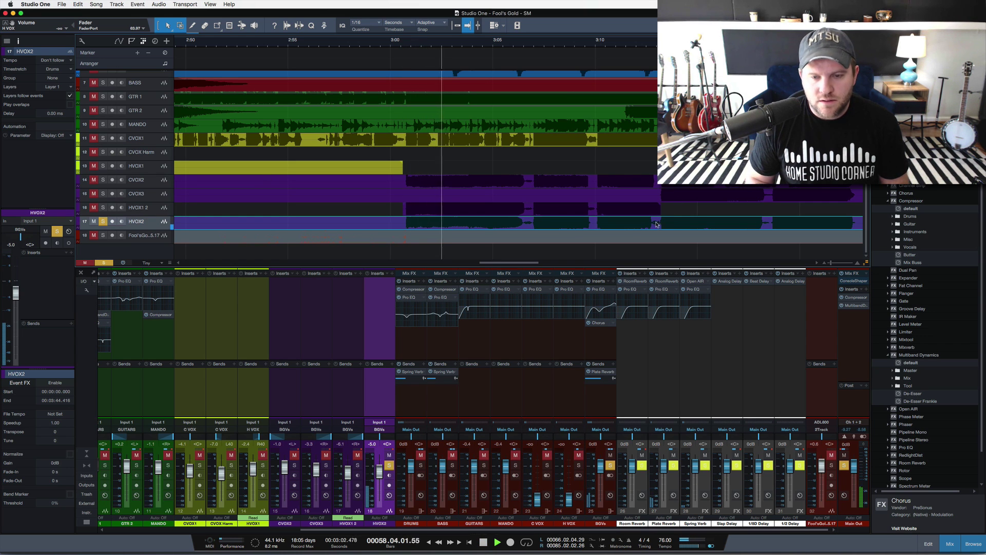
{"action": "key", "text": "space"}
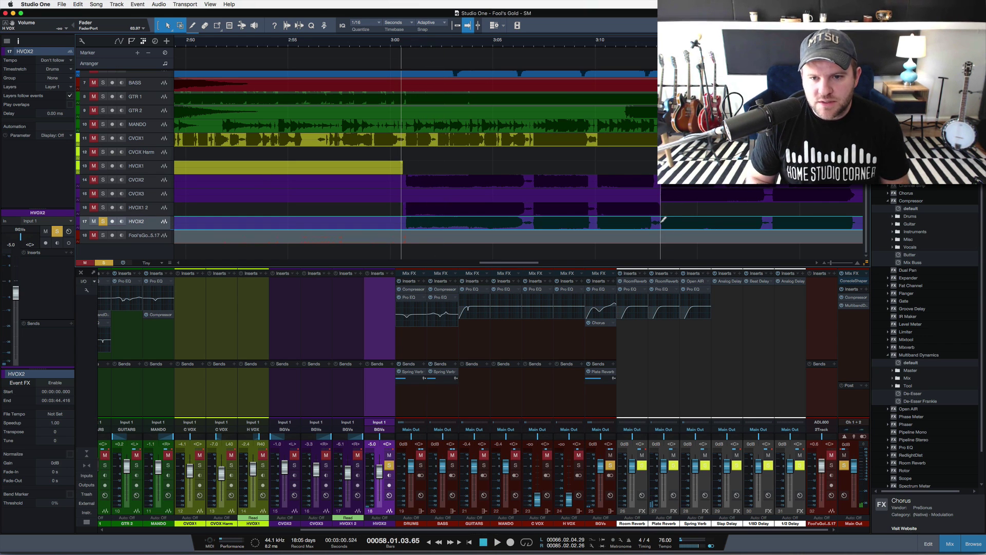
Split out the HVOX2 section from about 3:00 to 3:13, raise its gain by 5 dB, and play it unsoloed in the mix.
{"action": "left_click", "coordinate": [661, 220], "text": "alt"}
{"action": "left_click", "coordinate": [442, 228]}
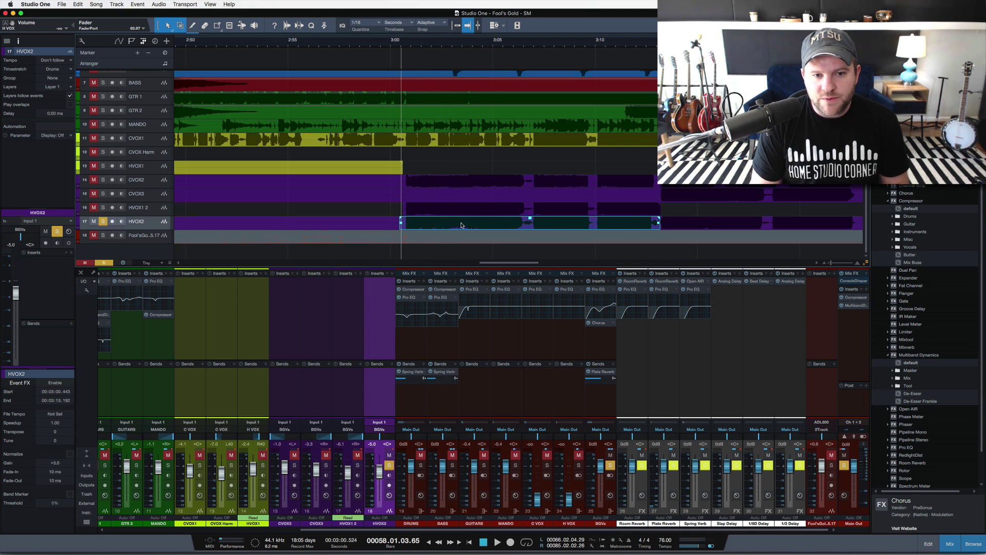
{"action": "key", "text": "space"}
{"action": "key", "text": "s"}
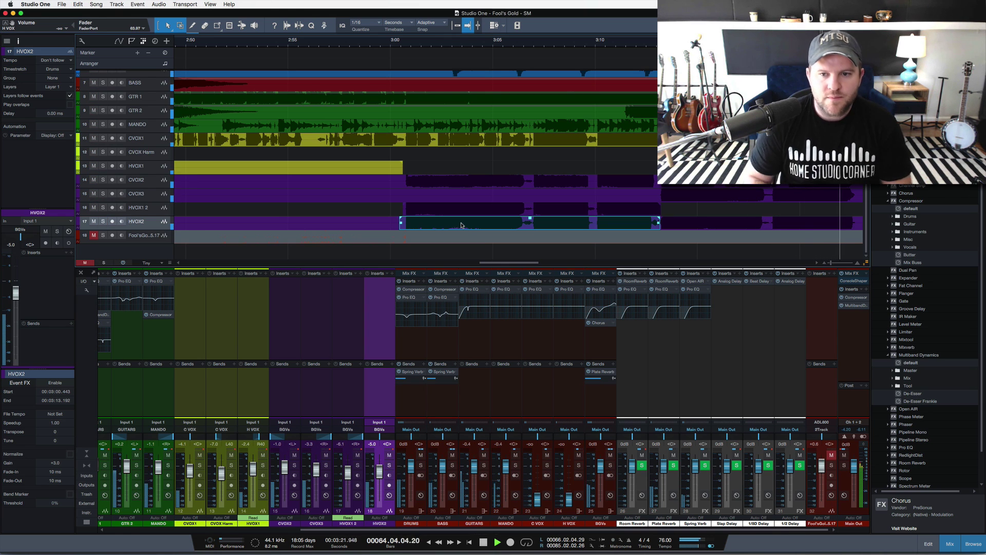
{"action": "key", "text": "l"}
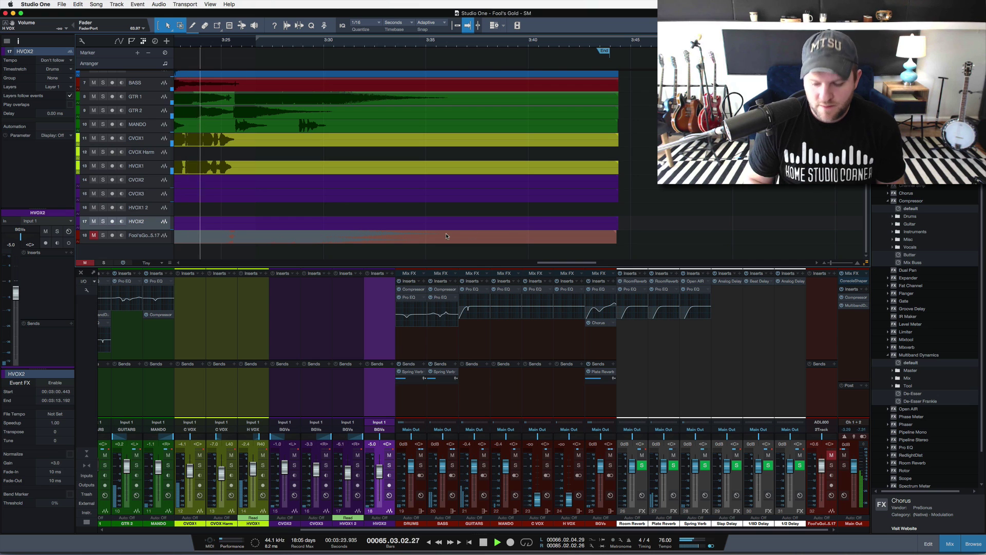
{"action": "key", "text": "space"}
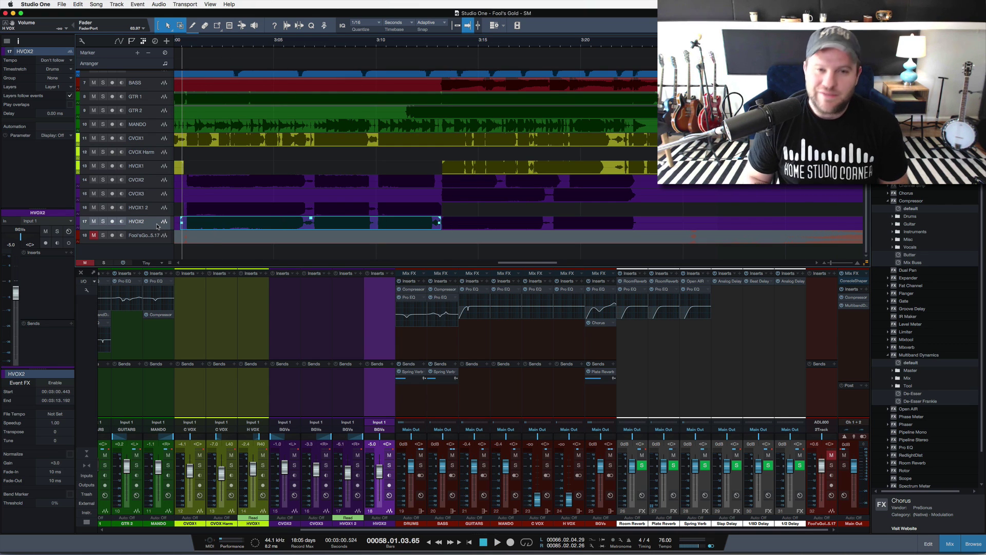
Duplicate the HVOX2 track and place a copy of the 3:00 to 3:13 vocal event on the duplicate.
{"action": "right_click", "coordinate": [164, 222]}
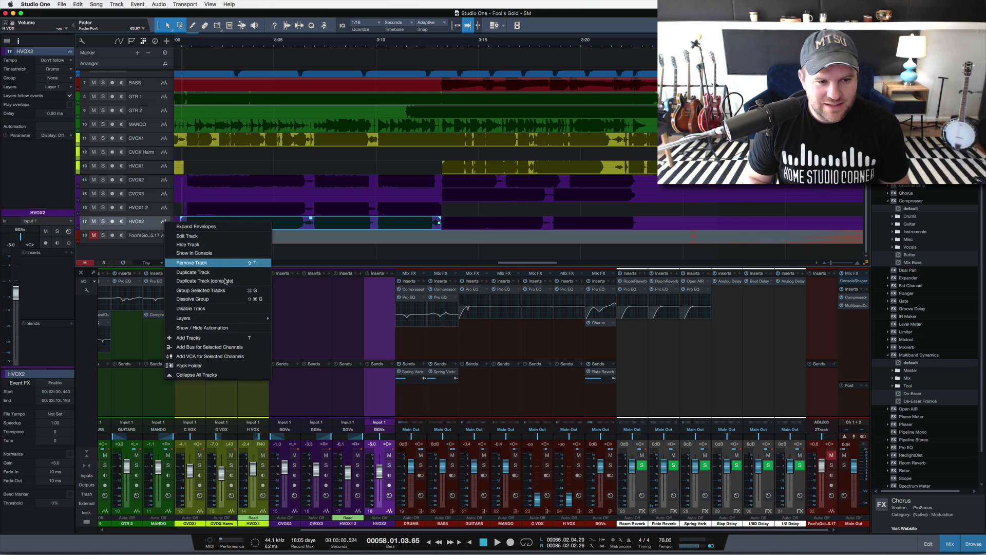
{"action": "left_click", "coordinate": [210, 275]}
{"action": "left_click_drag", "start_coordinate": [214, 226], "coordinate": [214, 235]}
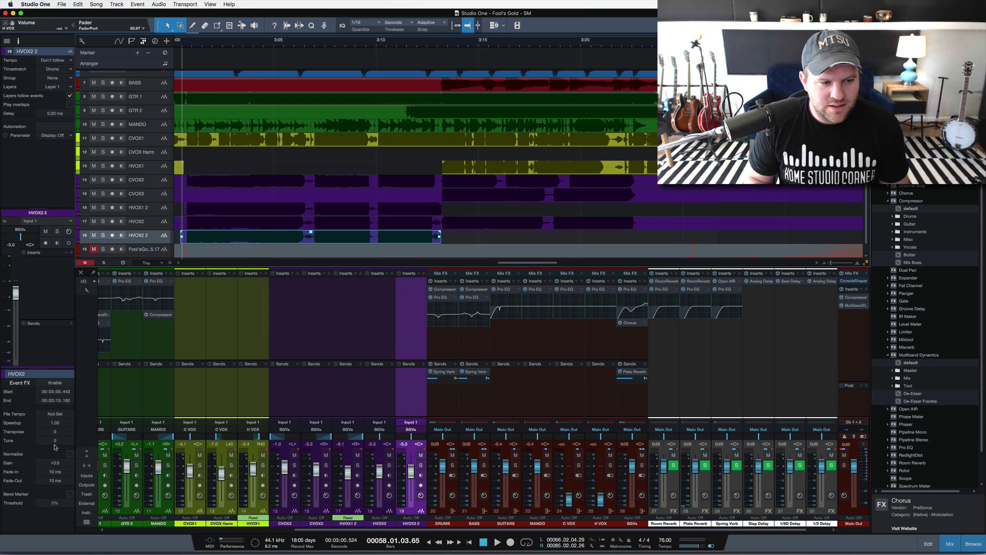
Transpose the copied vocal event on HVOX2 2 by -12 semitones.
{"action": "double_click", "coordinate": [56, 431]}
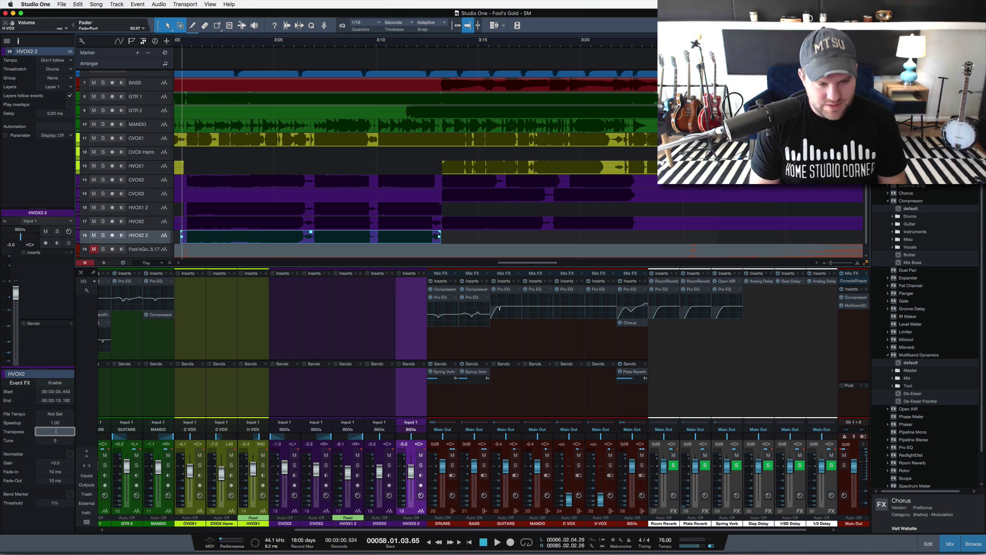
{"action": "type", "text": "-12"}
{"action": "key", "text": "Return"}
Play from bar 58, alternating the octave-down HVOX2 2 track between soloed and in the full mix.
{"action": "key", "text": "s"}
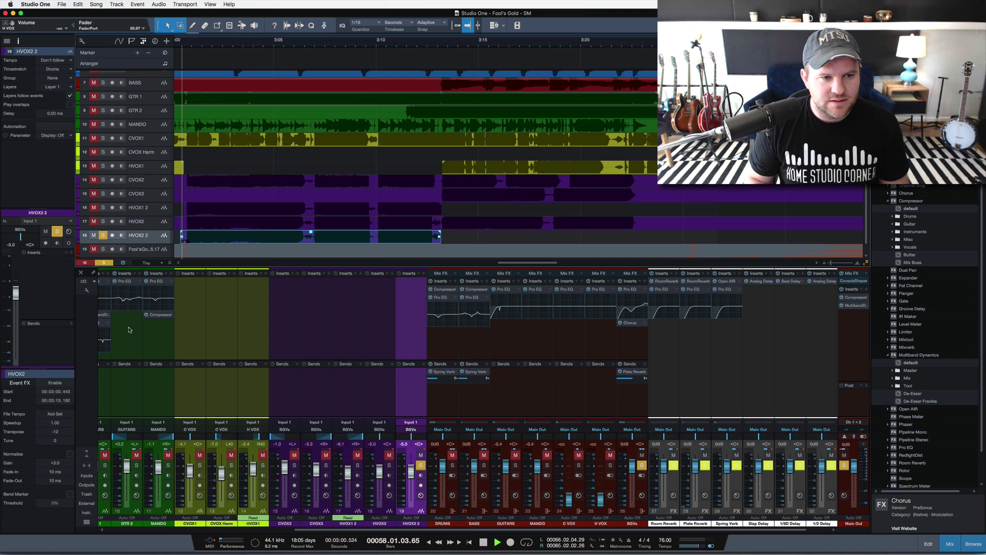
{"action": "key", "text": "s"}
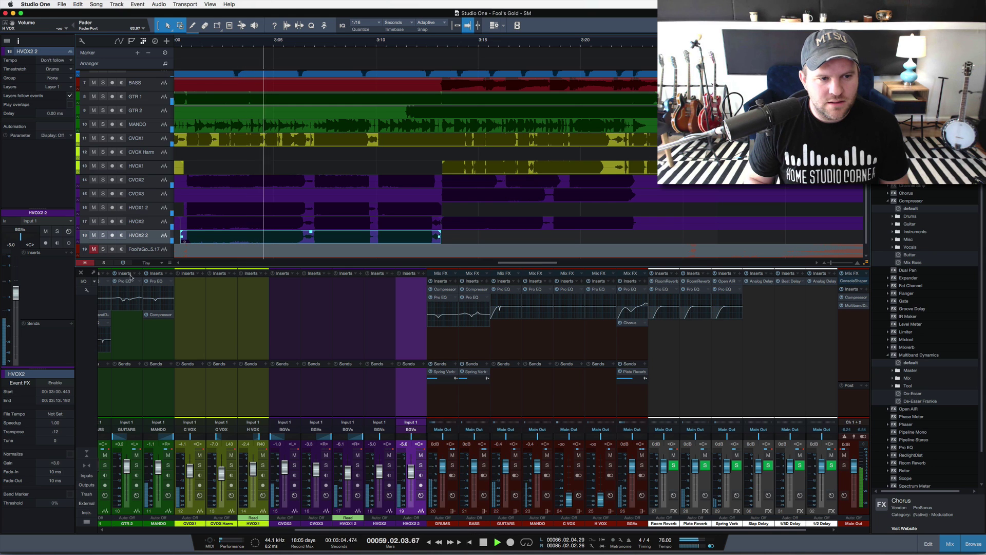
{"action": "key", "text": "s"}
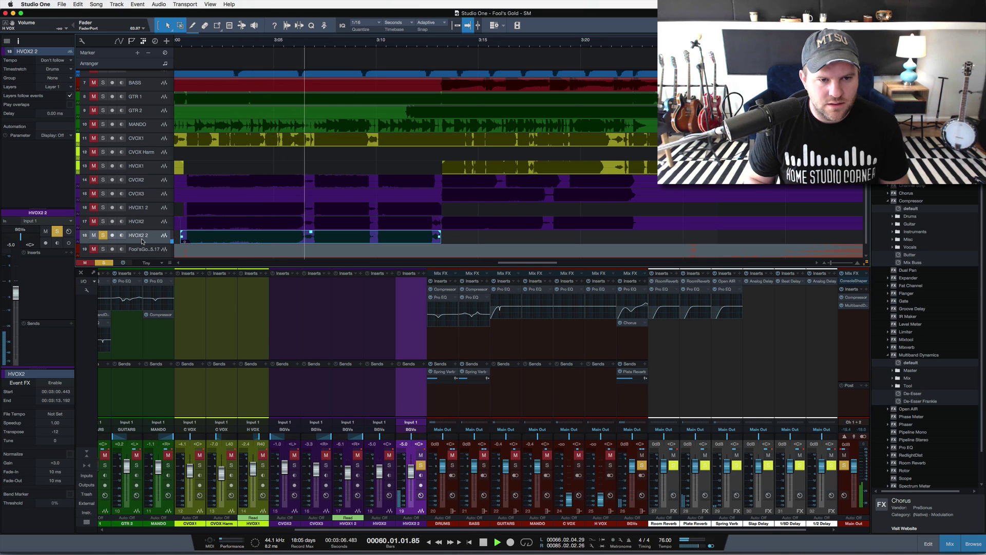
{"action": "key", "text": "s"}
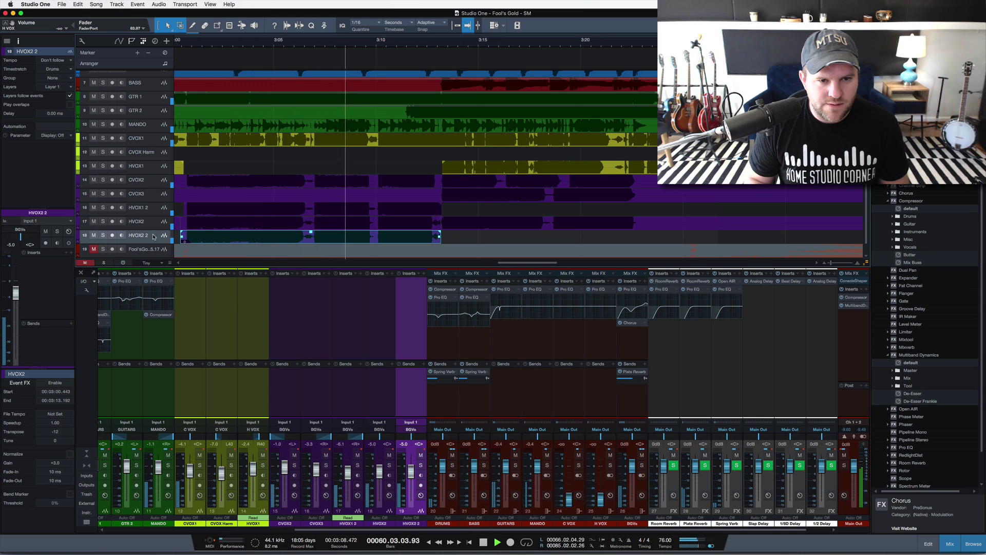
{"action": "key", "text": "s"}
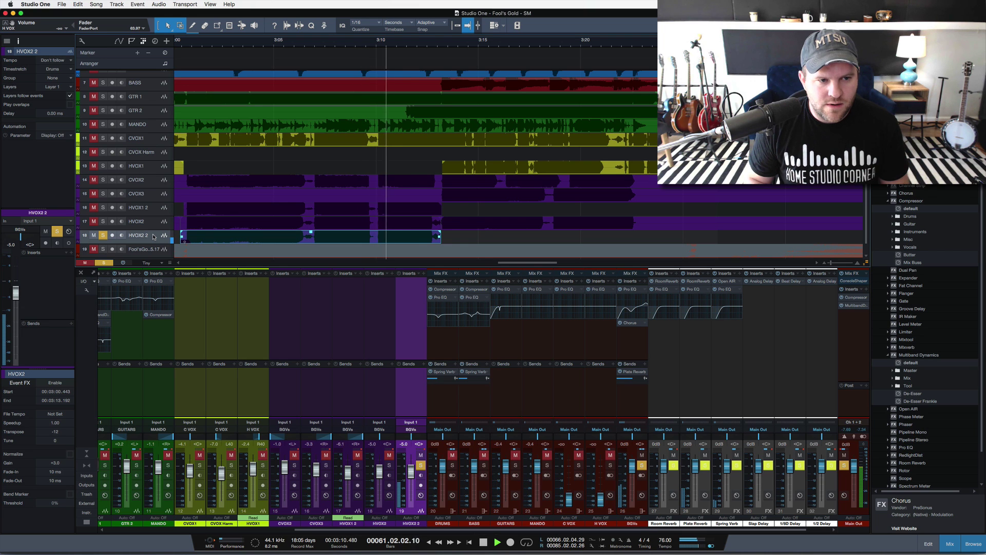
{"action": "key", "text": "s"}
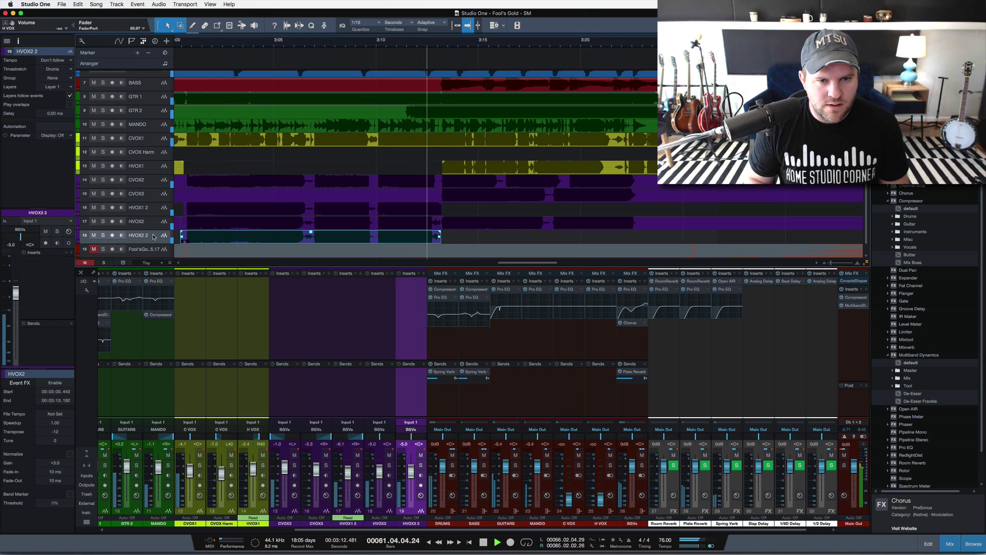
{"action": "key", "text": "space"}
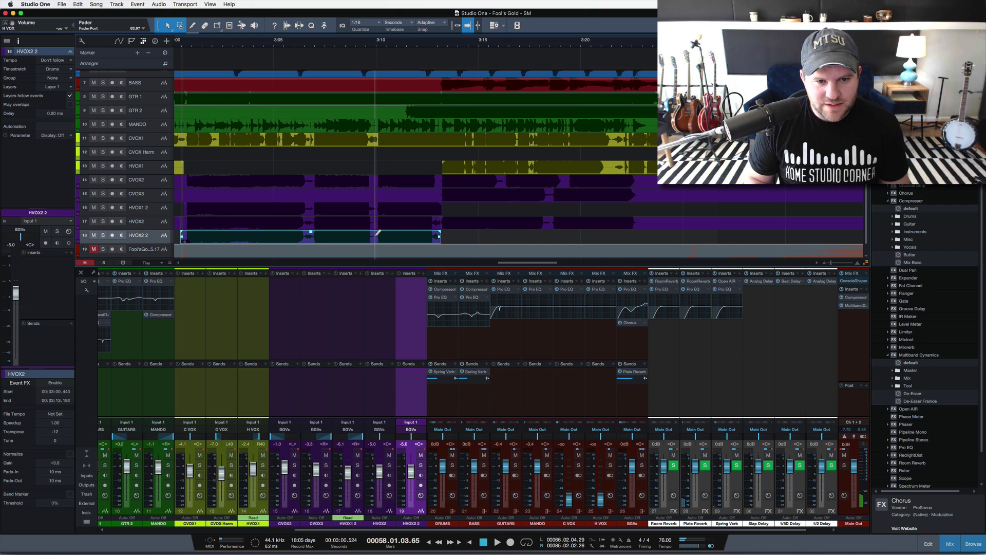
Split the HVOX2 2 event at about 3:10, delete the earlier part, and set the track's level to -2.0 dB.
{"action": "left_click", "coordinate": [378, 233], "text": "alt"}
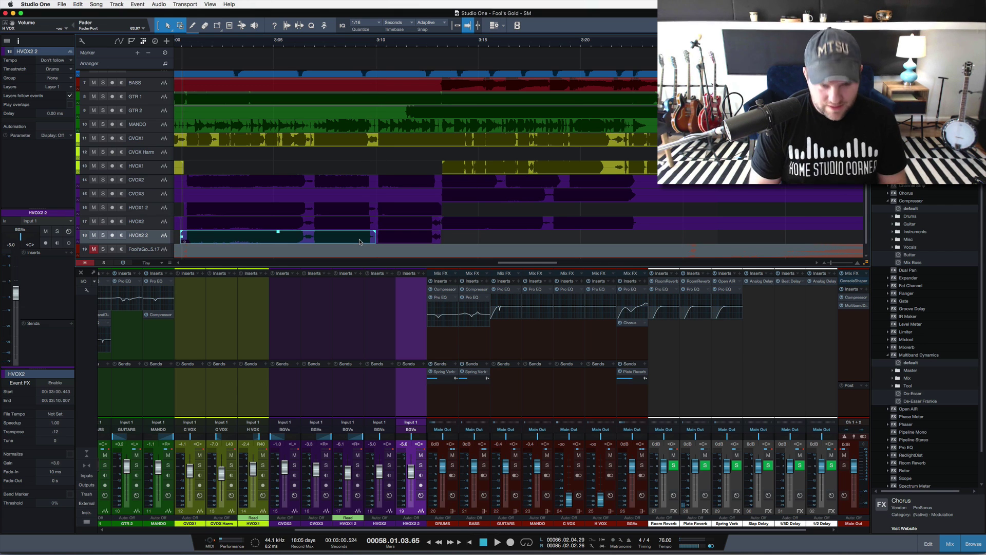
{"action": "key", "text": "Delete"}
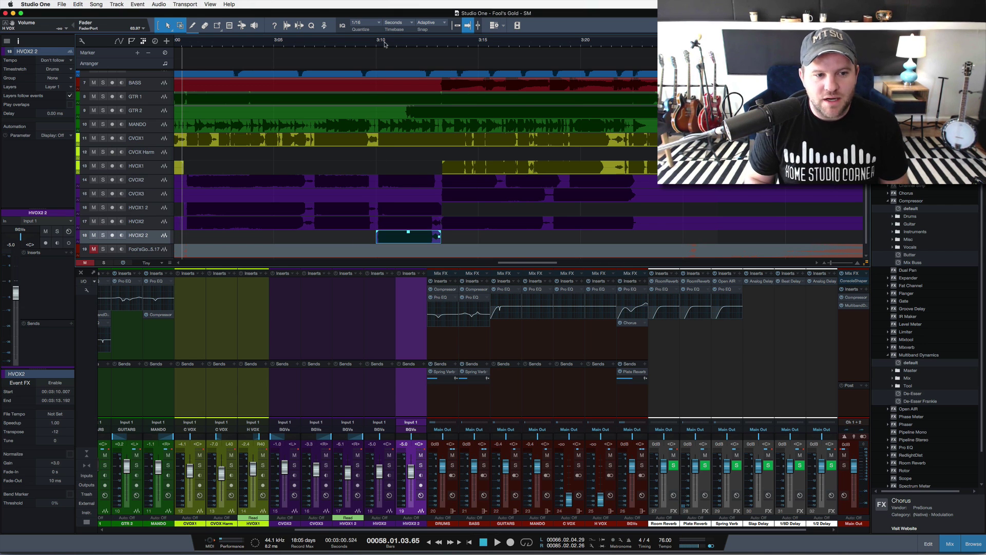
{"action": "left_click_drag", "start_coordinate": [384, 45], "coordinate": [385, 62]}
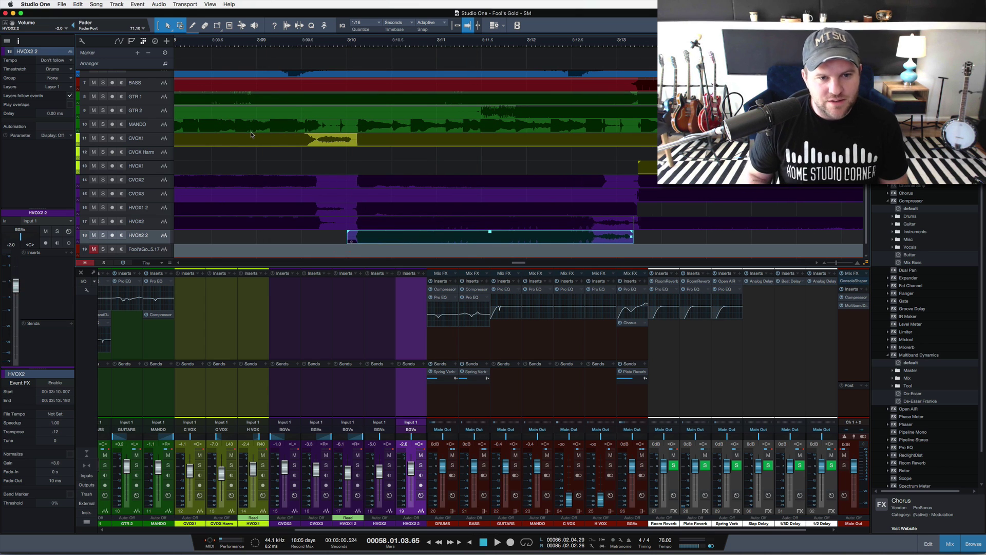
Audition the remaining HVOX2 2 phrase in the full mix, and again soloed from about bar 60.
{"action": "key", "text": "space"}
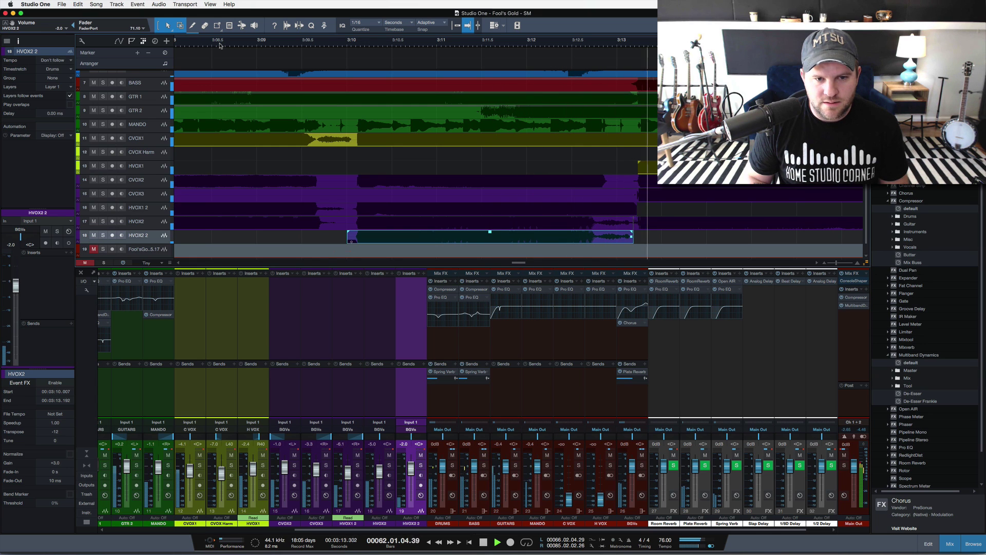
{"action": "left_click", "coordinate": [219, 45]}
{"action": "key", "text": "s"}
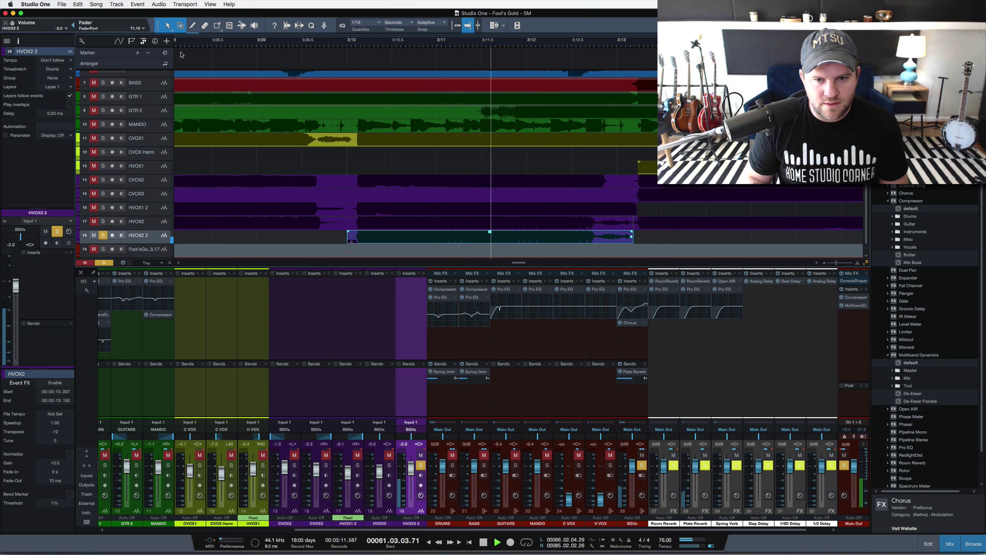
{"action": "key", "text": "space"}
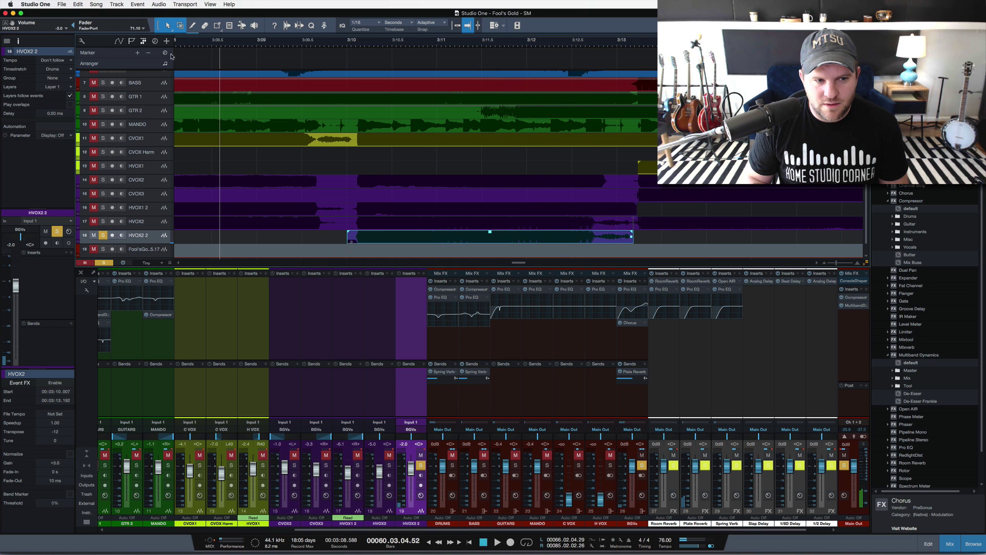
Unsolo and mute the HVOX2 2 track, and play the mix without it from about bar 60.
{"action": "left_click", "coordinate": [102, 235]}
{"action": "left_click", "coordinate": [94, 235]}
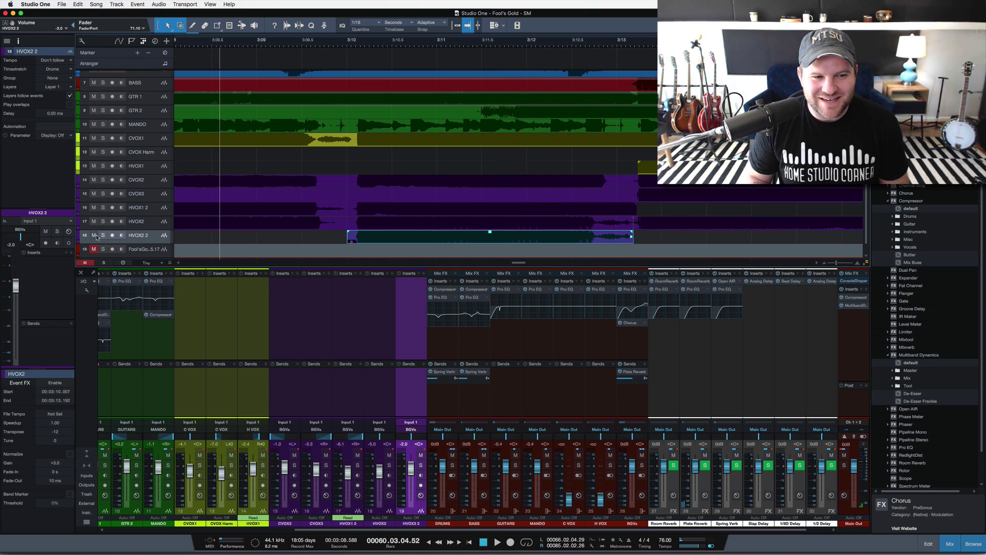
{"action": "key", "text": "space"}
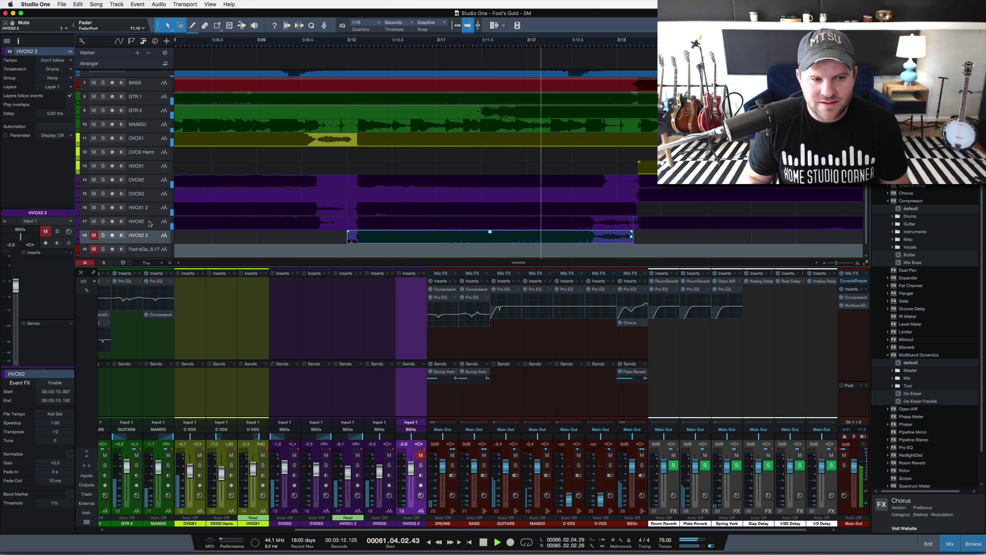
Replay the mix from about bar 60 and unmute the HVOX2 2 track during playback.
{"action": "key", "text": "space"}
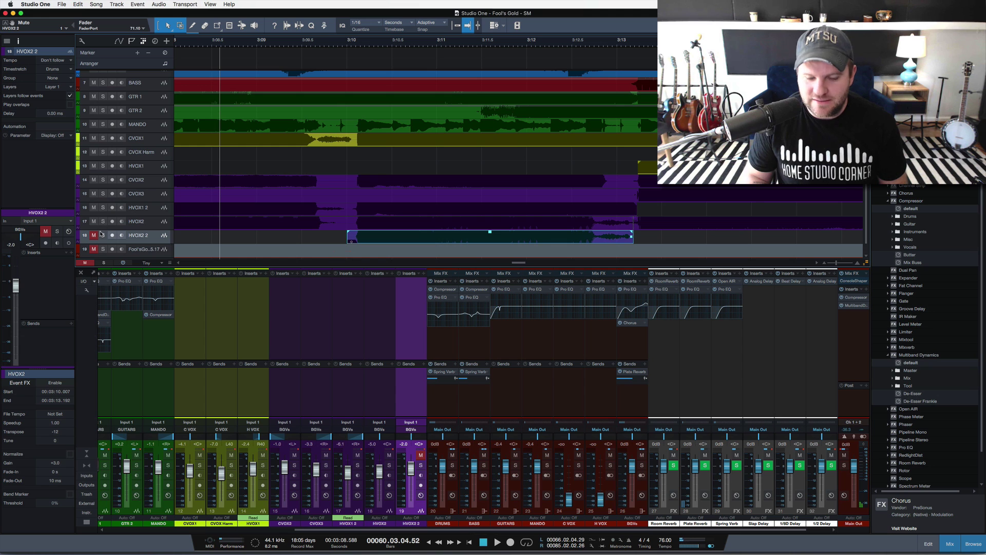
{"action": "key", "text": "space"}
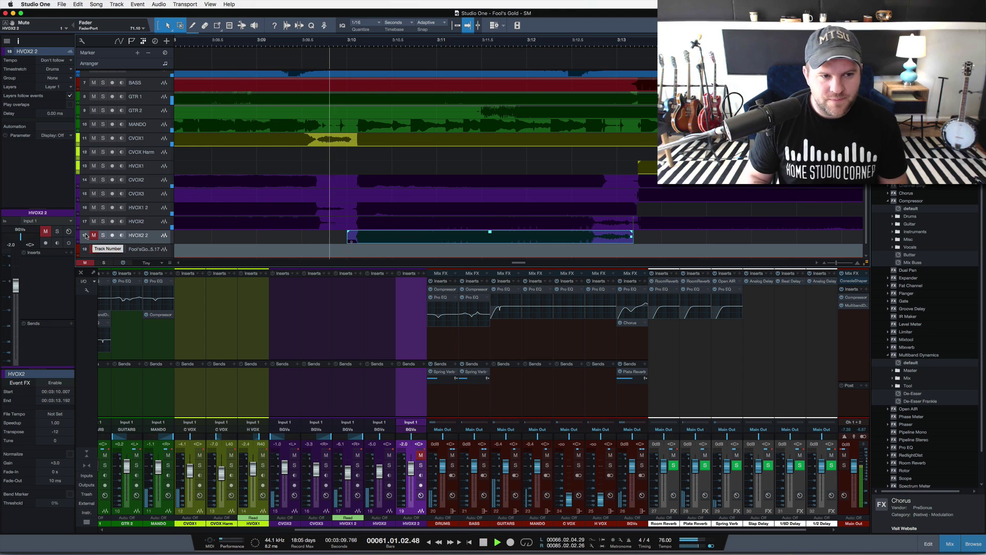
{"action": "left_click", "coordinate": [94, 236]}
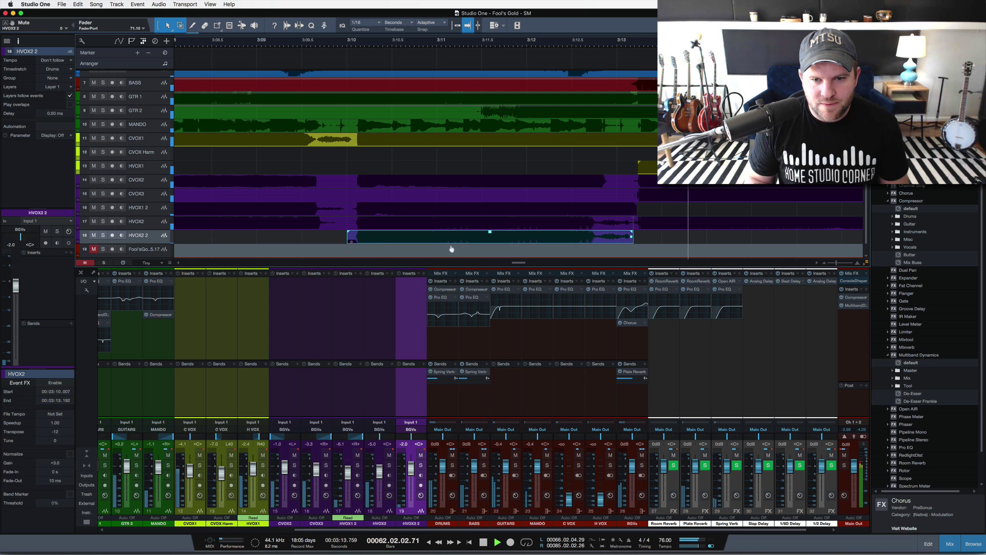
Play the phrase again from about bar 60 and set the HVOX2 2 track's level to -5.5 dB.
{"action": "key", "text": "space"}
{"action": "key", "text": "space"}
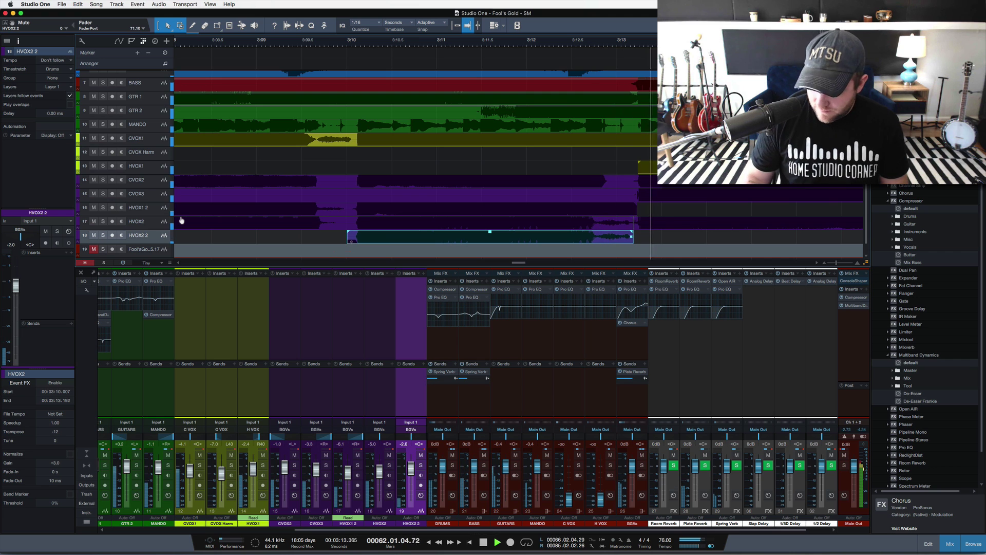
{"action": "key", "text": "space"}
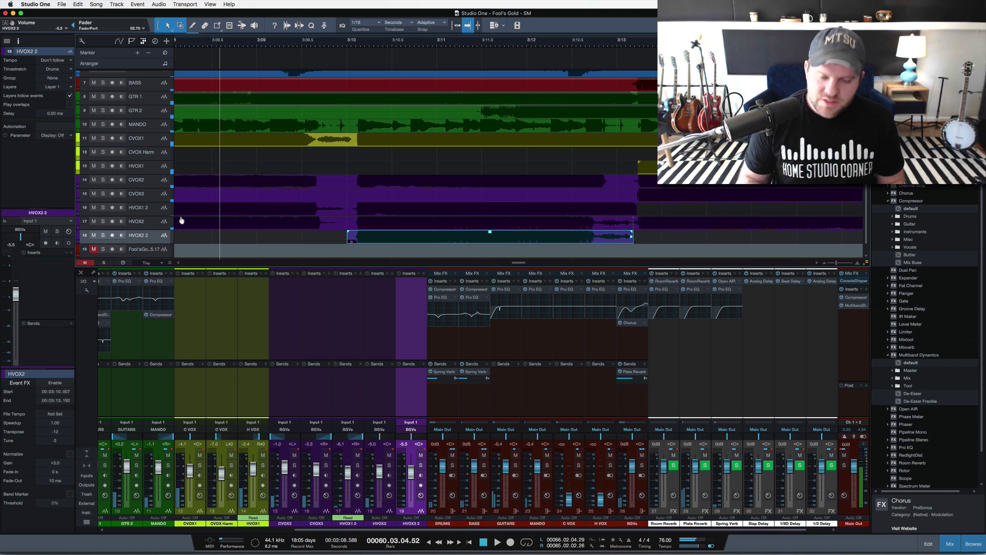
{"action": "key", "text": "w"}
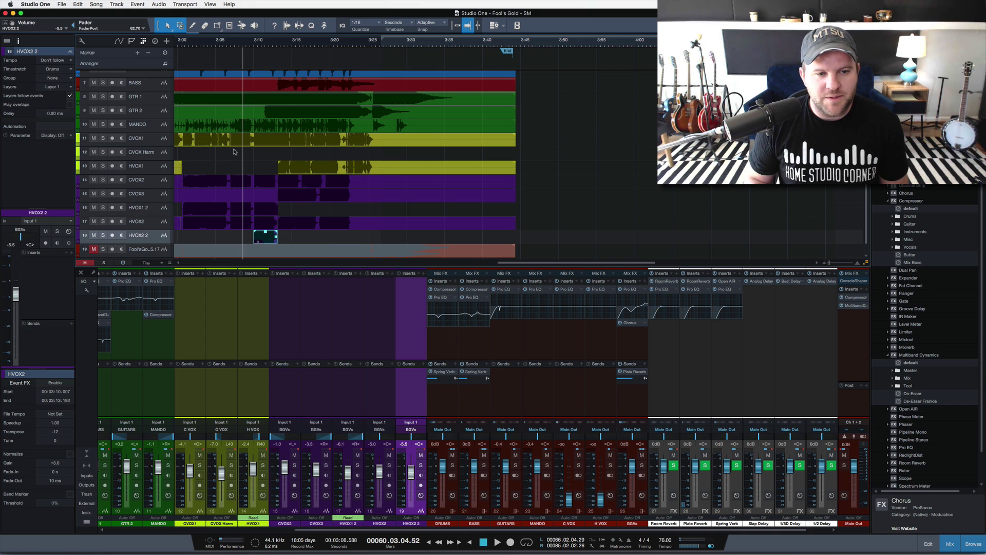
{"action": "key", "text": "shift+w"}
{"action": "scroll", "coordinate": [234, 152], "scroll_direction": "left", "scroll_amount": 2}
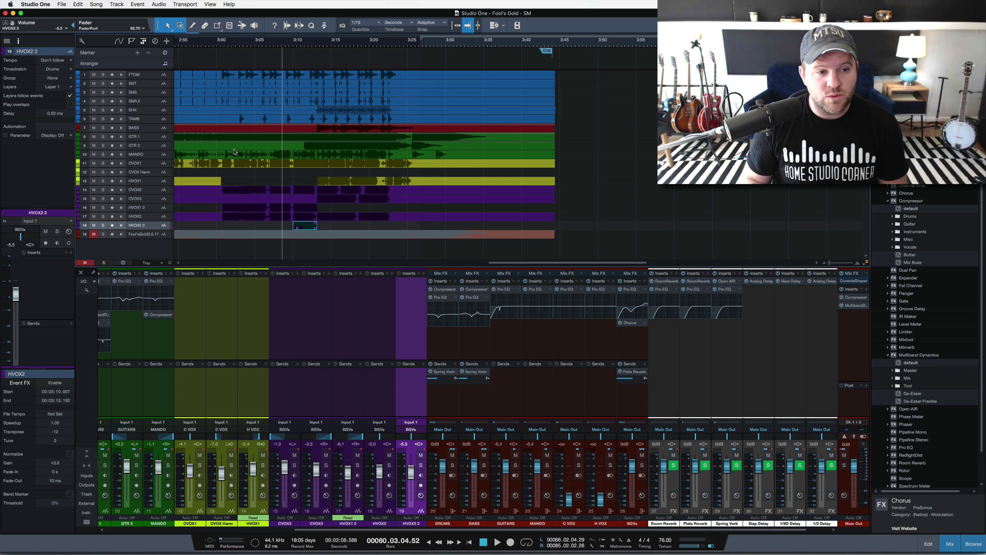
{"action": "scroll", "coordinate": [299, 160], "scroll_direction": "left", "scroll_amount": 10}
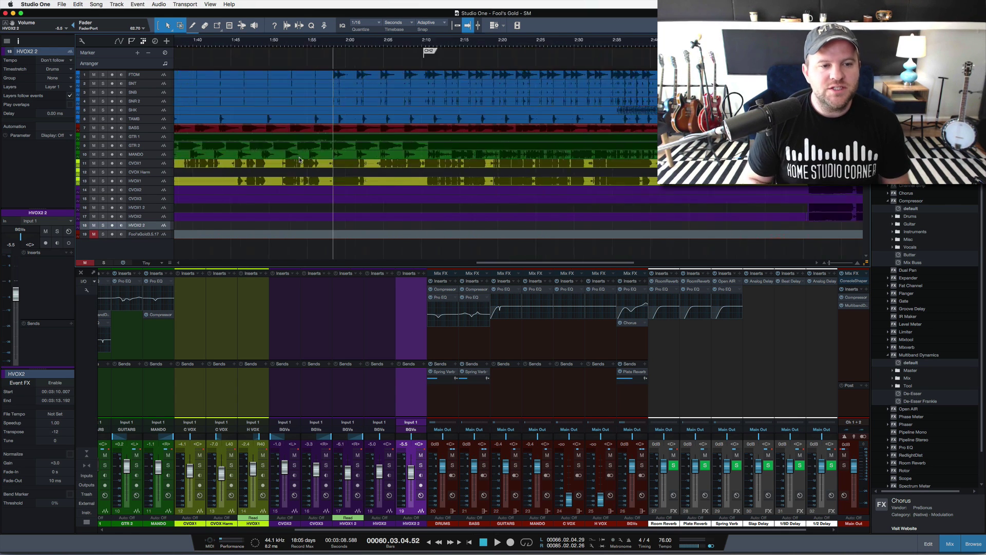
{"action": "scroll", "coordinate": [299, 160], "scroll_direction": "left", "scroll_amount": 10}
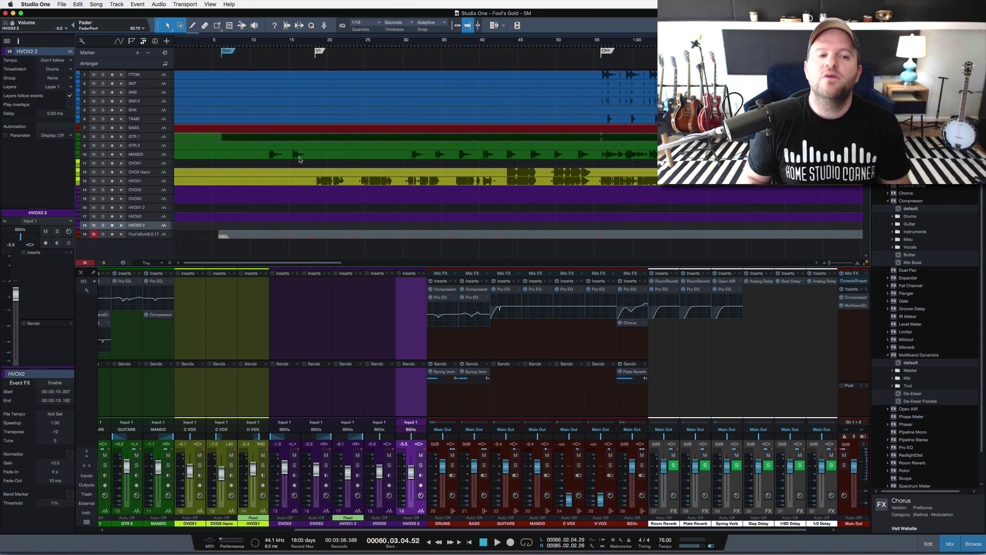